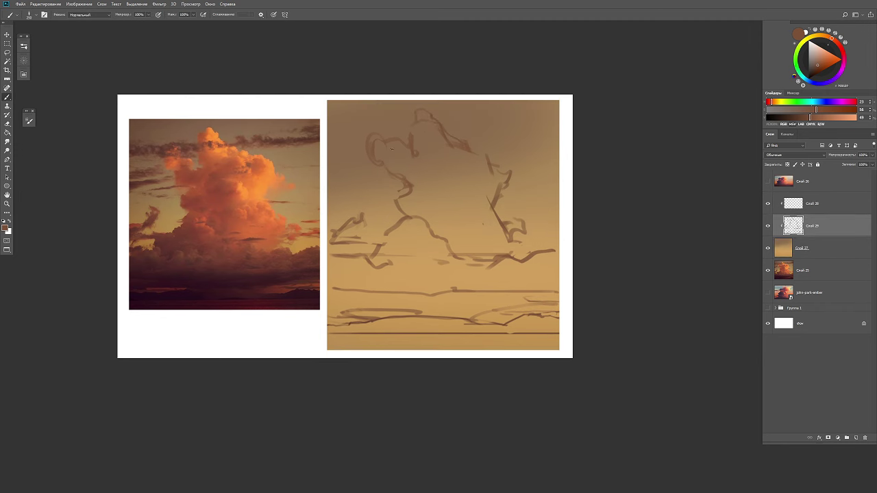
Clean up and redraw the sketch lines of the lower clouds and horizon on the sketch layer
scroll(500, 184, "up", 1)
key("e")
key("b")
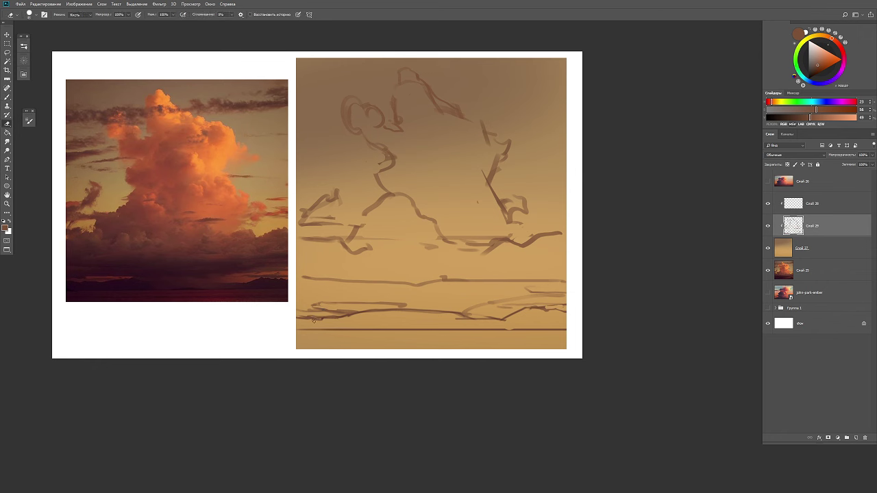
key("e")
left_click_drag(384, 310, 341, 313)
key("b")
left_click_drag(425, 293, 461, 291)
left_click_drag(504, 234, 480, 233)
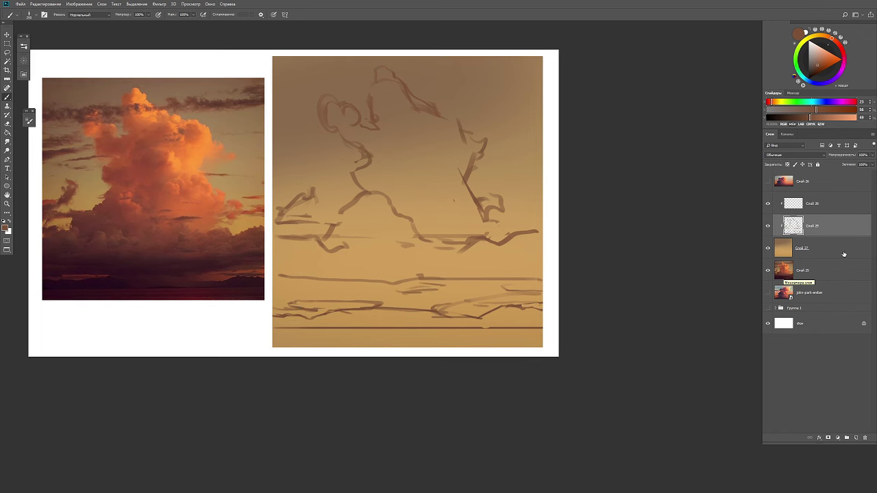
Add a clipped layer beneath the sketch and paint the hill band above the horizon in dark maroon sampled from the reference
key("ctrl+shift+alt+n")
left_click(244, 283, "alt")
mouse_move(274, 322)
left_mouse_down()
mouse_move(487, 320)
mouse_move(526, 321)
left_mouse_up()
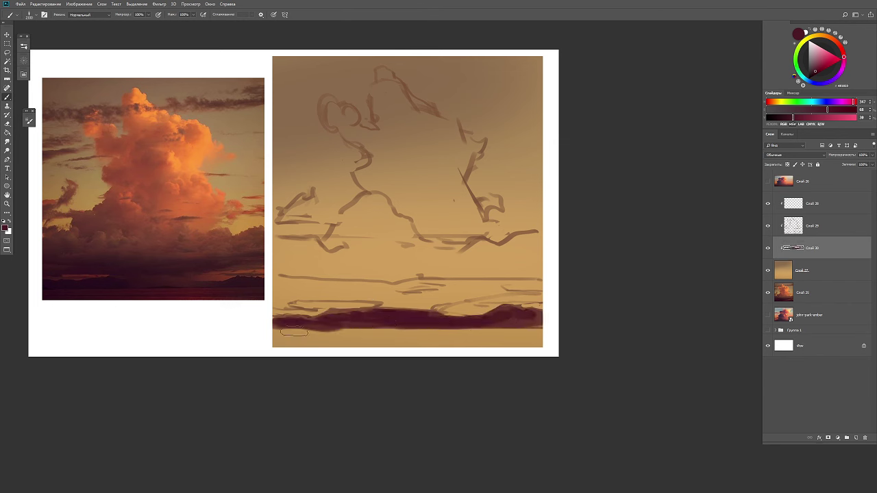
Fill the water strip below the horizon with translucent reddish-brown strokes blended from sampled colours
left_click(294, 332, "alt")
left_click_drag(294, 332, 548, 337)
left_click(274, 333, "alt")
left_click_drag(274, 333, 541, 336)
left_click(412, 321, "alt")
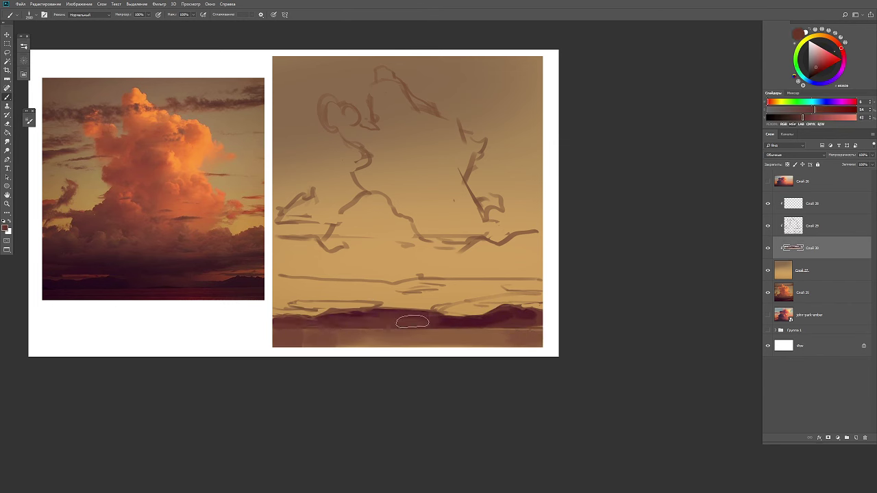
Block in the low cloud bank above the hills with wide horizontal bands of mauve and purple
left_click_drag(279, 286, 411, 290)
key("ctrl+z")
mouse_move(279, 286)
left_mouse_down()
mouse_move(400, 304)
mouse_move(540, 287)
left_mouse_up()
left_click(400, 303, "alt")
left_click_drag(325, 267, 411, 260)
left_click_drag(277, 263, 540, 257)
Block in the body of the central cloud tower with muted reddish shadow and warm orange tones
mouse_move(429, 190)
left_mouse_down()
mouse_move(438, 236)
mouse_move(465, 205)
mouse_move(445, 212)
left_mouse_up()
mouse_move(383, 164)
left_mouse_down()
mouse_move(385, 198)
mouse_move(367, 113)
mouse_move(374, 69)
left_mouse_up()
left_click(828, 60)
left_click_drag(411, 148, 455, 178)
left_click(828, 49)
Paint light orange planes on the tower's sunlit right side and peak, plus the small upper-left puff
left_click_drag(411, 202, 480, 117)
left_click_drag(411, 120, 370, 69)
left_click_drag(343, 116, 318, 133)
left_click(405, 158, "alt")
left_click(470, 166, "alt")
left_click(429, 118, "alt")
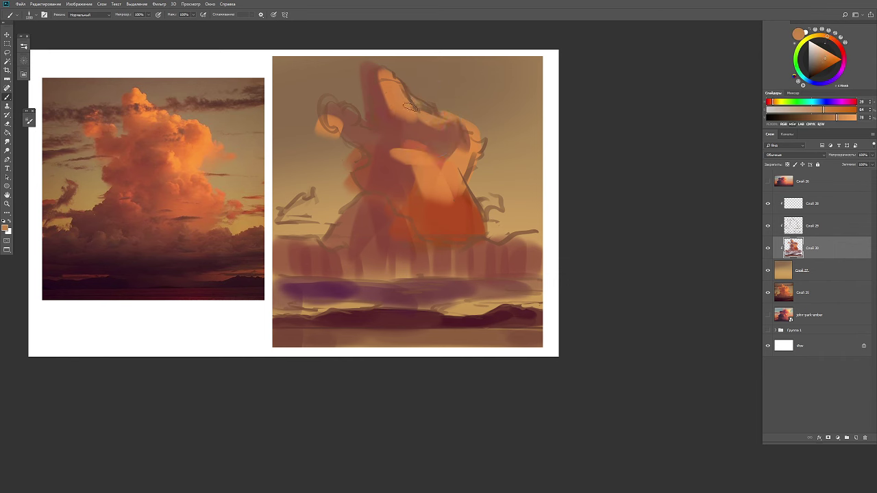
Strengthen the orange lower right of the tower and darken the low cloud bank with purple strokes
left_click(452, 178, "alt")
mouse_move(374, 202)
left_mouse_down()
mouse_move(414, 239)
mouse_move(472, 205)
mouse_move(476, 243)
left_mouse_up()
left_click(826, 42)
left_click_drag(426, 230, 445, 206)
mouse_move(370, 268)
left_mouse_down()
mouse_move(483, 267)
mouse_move(332, 267)
mouse_move(274, 278)
left_mouse_up()
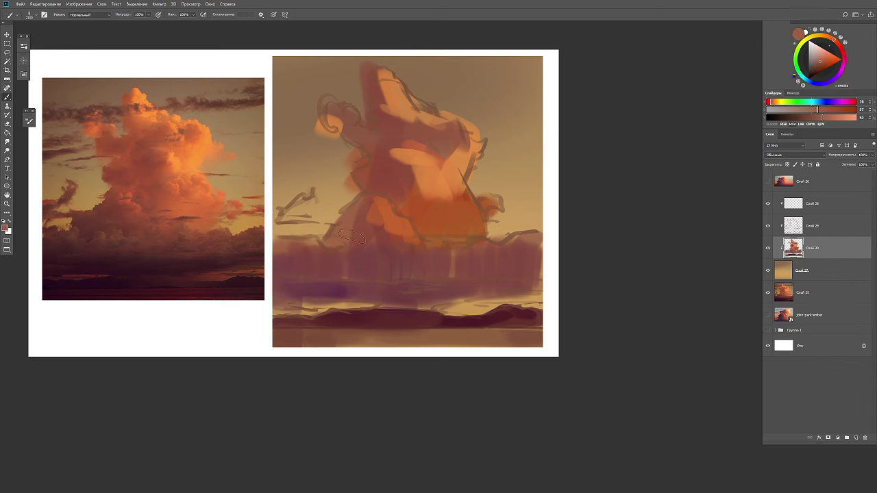
Fill the tower's lower-left slope and the detached wisp at the painting's left edge with reddish brown
left_click(351, 236, "alt")
left_click_drag(356, 205, 277, 246)
mouse_move(311, 174)
left_mouse_down()
mouse_move(284, 226)
mouse_move(288, 216)
left_mouse_up()
key("e")
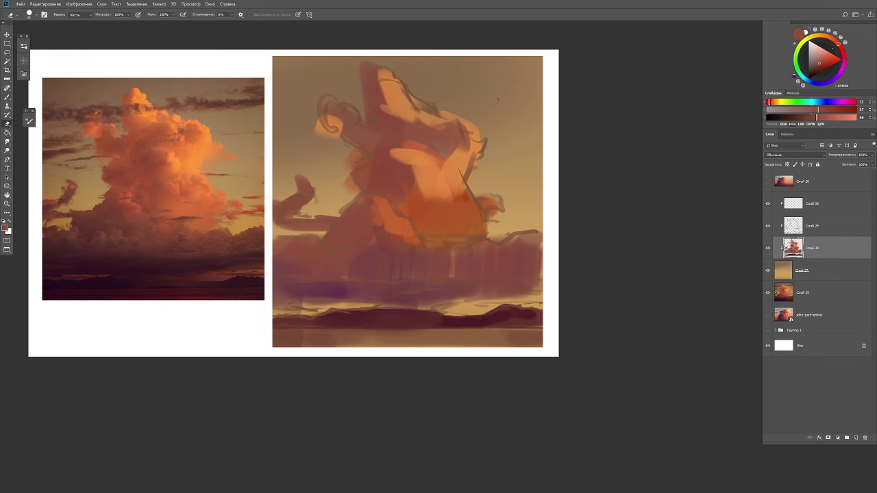
Merge the sketch layer into the colour layer and paint over the outlines of the upper-left puff and left edge
key("ctrl+e")
key("b")
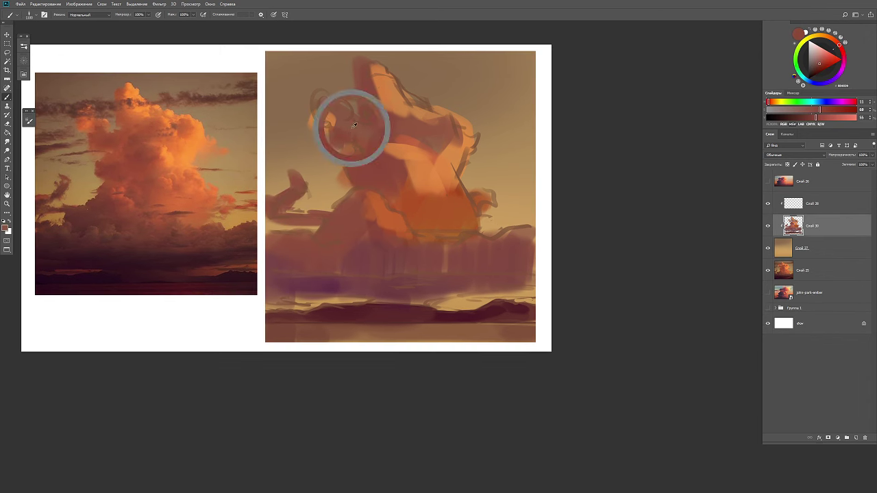
left_click(420, 212, "alt")
key("e")
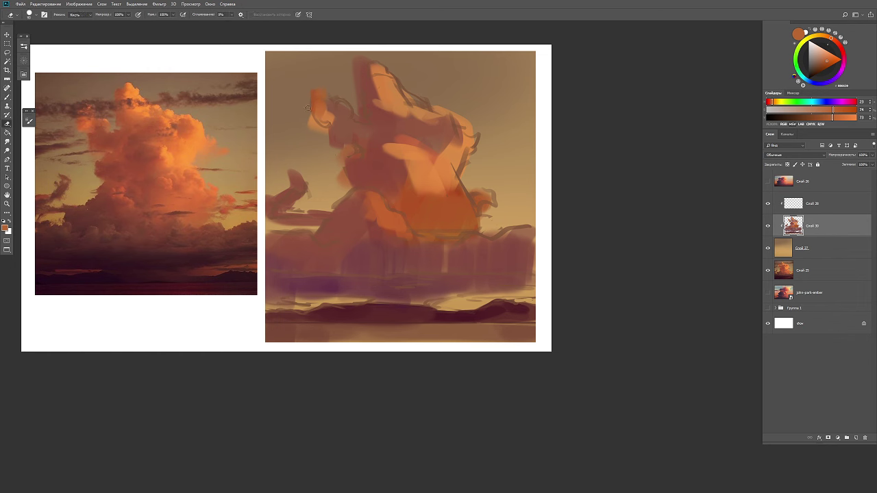
key("b")
left_click(331, 148, "alt")
left_click(346, 172, "alt")
left_click(357, 205, "alt")
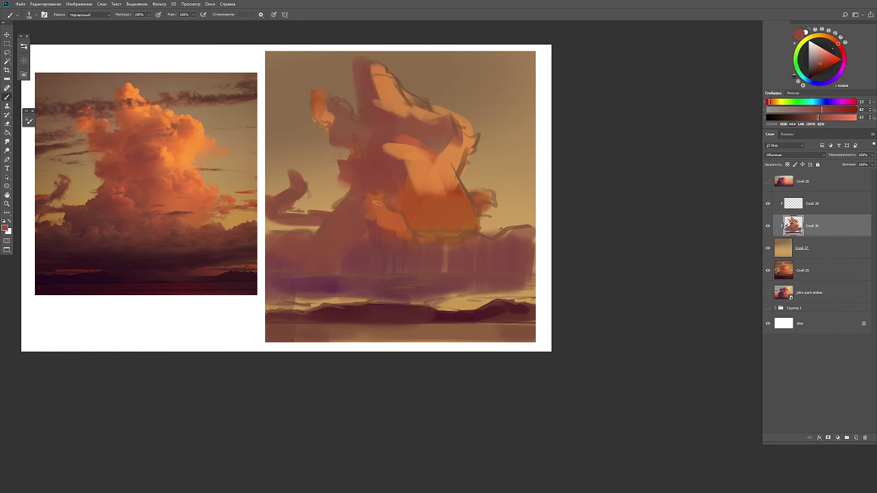
Extend the reddish-brown shadow across the middle of the tower, narrowing the light planes with sampled colours
left_click(415, 222, "alt")
mouse_move(415, 222)
left_mouse_down()
mouse_move(415, 157)
mouse_move(424, 192)
left_mouse_up()
left_click(418, 159, "alt")
left_click(412, 169, "alt")
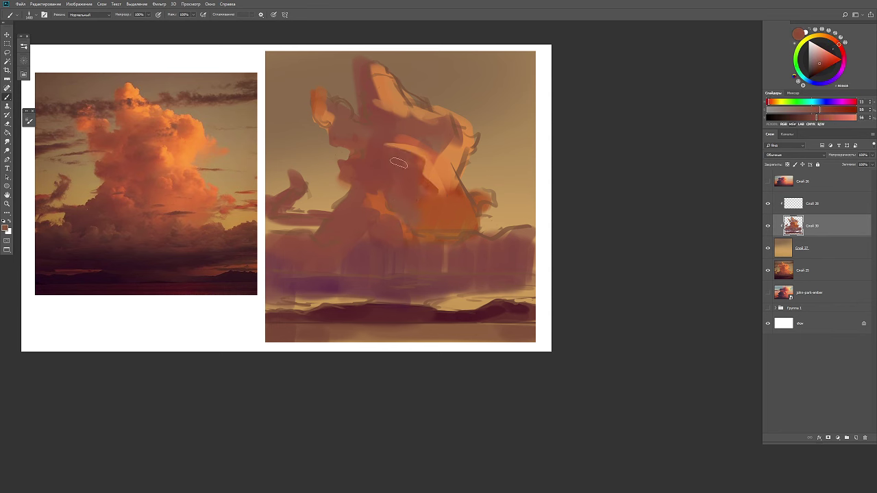
left_click(431, 154, "alt")
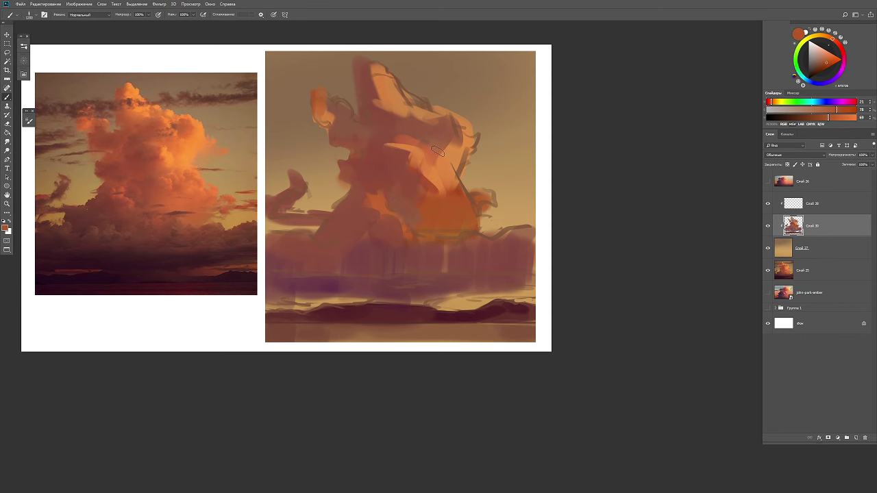
Shape the tower's right edge and protruding puff with sampled oranges, covering the remaining sketch lines there
left_click(452, 130, "alt")
left_click_drag(456, 147, 460, 192)
left_click(471, 128, "alt")
key("b")
left_click(463, 120, "alt")
left_click(455, 114, "alt")
key("e")
key("b")
left_click(413, 101, "alt")
left_click(441, 156, "alt")
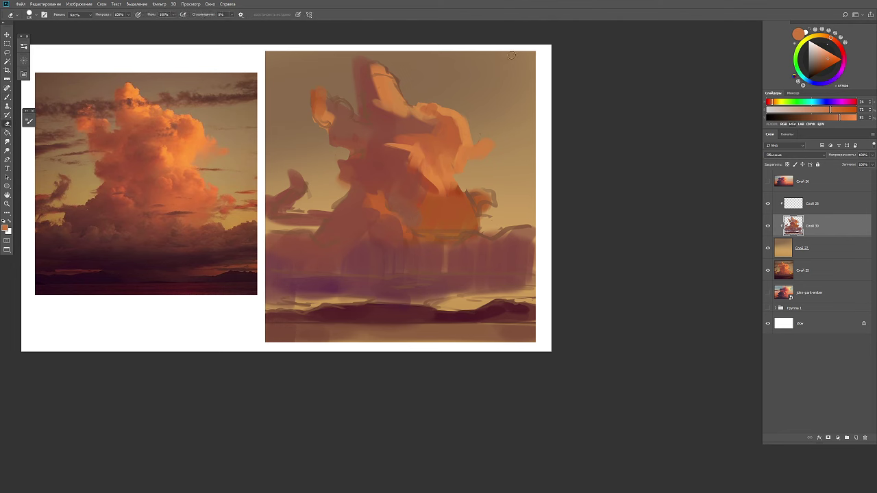
Repaint the tower's peak and the curl beside the upper-left puff with sampled light and shadow tones
left_click(380, 74, "alt")
left_click(380, 74, "alt")
mouse_move(380, 74)
left_mouse_down()
mouse_move(368, 63)
mouse_move(357, 68)
left_mouse_up()
left_click(348, 102, "alt")
left_click(384, 141, "alt")
left_click(378, 152, "alt")
left_click(410, 132, "alt")
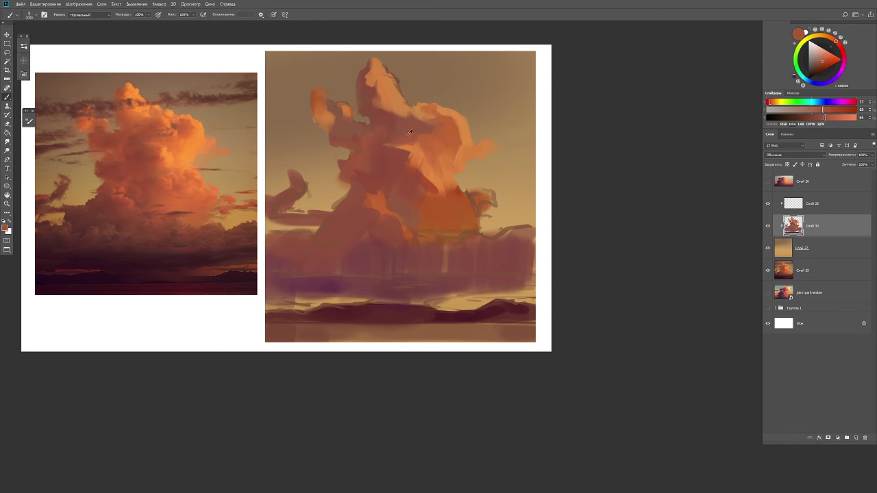
Model rounded highlights and shadows on the puffs along the tower's upper-right shoulder
left_click(418, 113, "alt")
left_click_drag(418, 109, 400, 90)
left_click(397, 116, "alt")
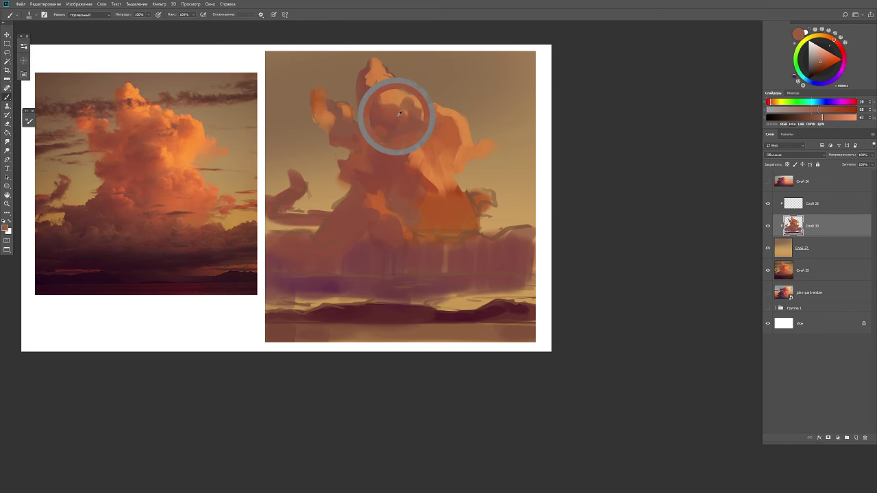
left_click(413, 110, "alt")
left_click(420, 115, "alt")
left_click(445, 126, "alt")
left_click(455, 112, "alt")
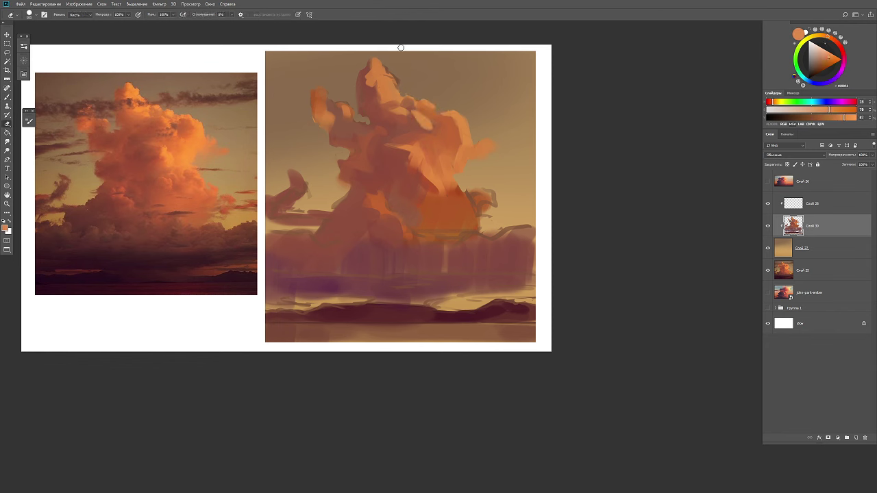
Paint rounded orange puffs on the lower-right part of the tower using sampled light and darker oranges
key("b")
left_click(450, 184, "alt")
left_click(452, 184, "alt")
left_click(462, 200, "alt")
left_click(479, 184, "alt")
left_click_drag(827, 60, 825, 61)
Carve an irregular upper edge into the low cloud bank to the right of the tower
left_click(482, 243, "alt")
key("e")
left_click_drag(484, 240, 531, 228)
key("b")
Blend the tower's orange base into the purple cloud bank with sampled intermediate tones
left_click(414, 211, "alt")
left_click(399, 222, "alt")
left_click(403, 224, "alt")
left_click(419, 227, "alt")
left_click(409, 239, "alt")
left_click(444, 263, "alt")
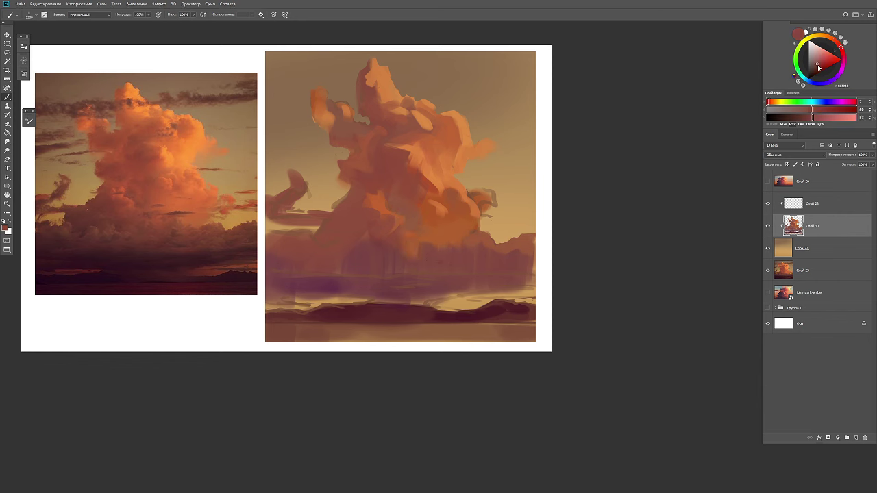
Paint darker reddish puffs along the tower's lower-left base
left_click(341, 240, "alt")
left_click(324, 232, "alt")
left_click(365, 237, "alt")
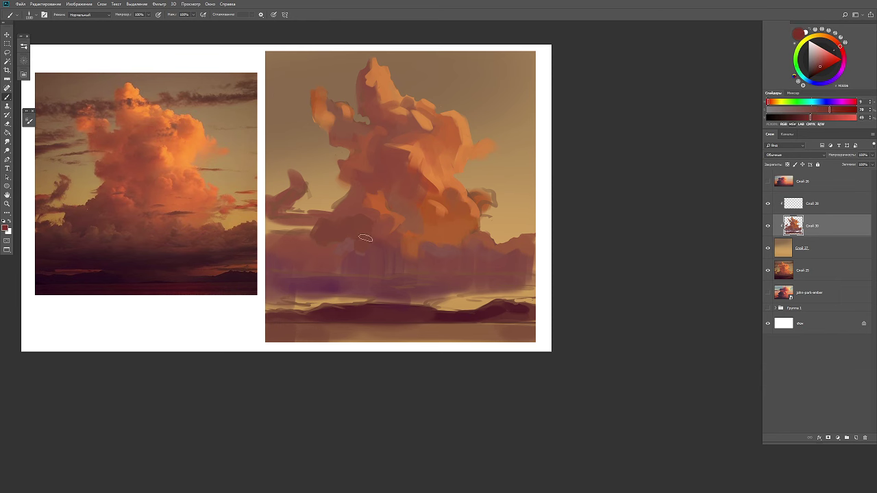
left_click(319, 233, "alt")
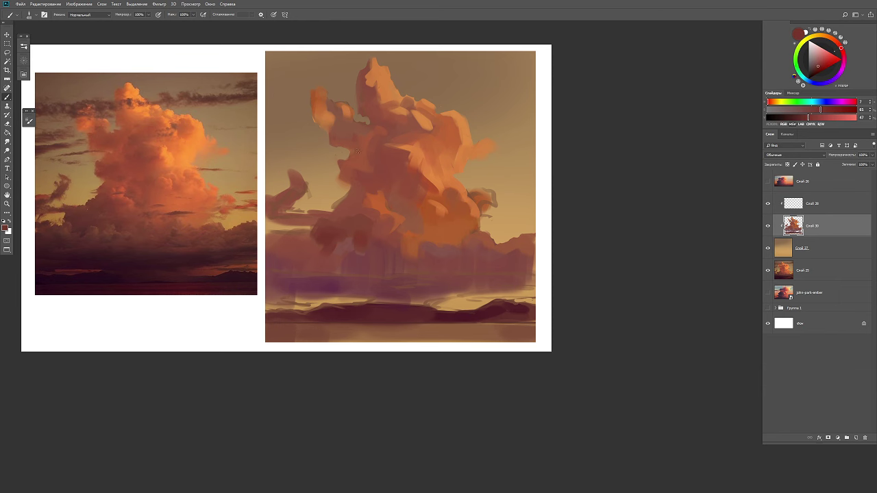
Shape the upper edge of the low cloud bank to the left of the tower with sampled cloud colours
left_click(300, 232, "alt")
left_click(280, 233, "alt")
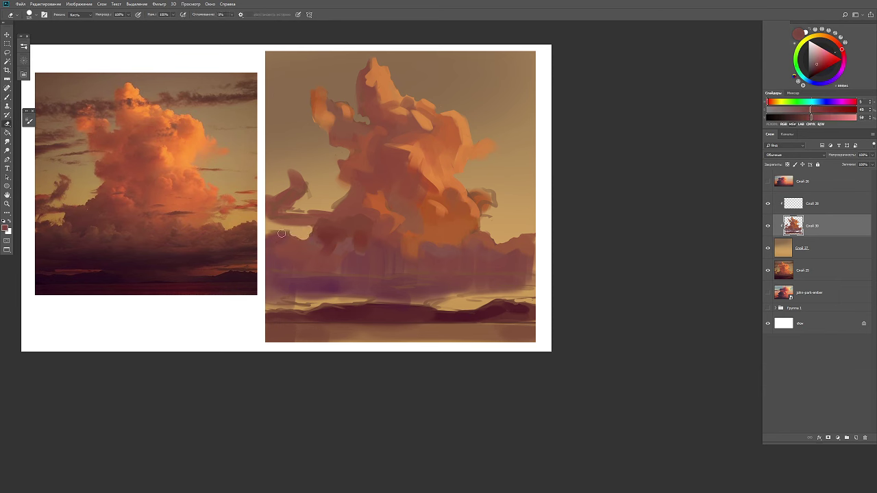
left_click(305, 229, "alt")
left_click(322, 226, "alt")
Smudge and reshape the detached wisp and thin cloud strip left of the tower, adding orange and purple accents
key("r")
key("b")
left_click(315, 103, "alt")
left_click(434, 187, "alt")
key("e")
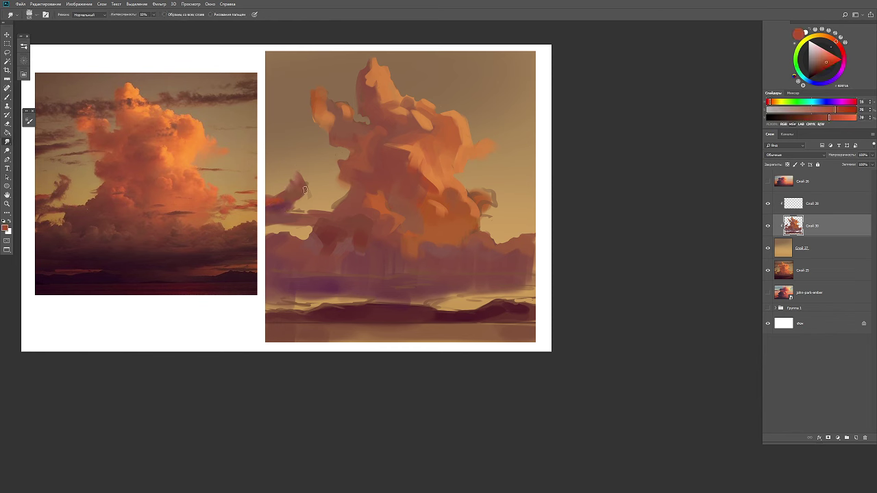
key("b")
left_click(354, 194, "alt")
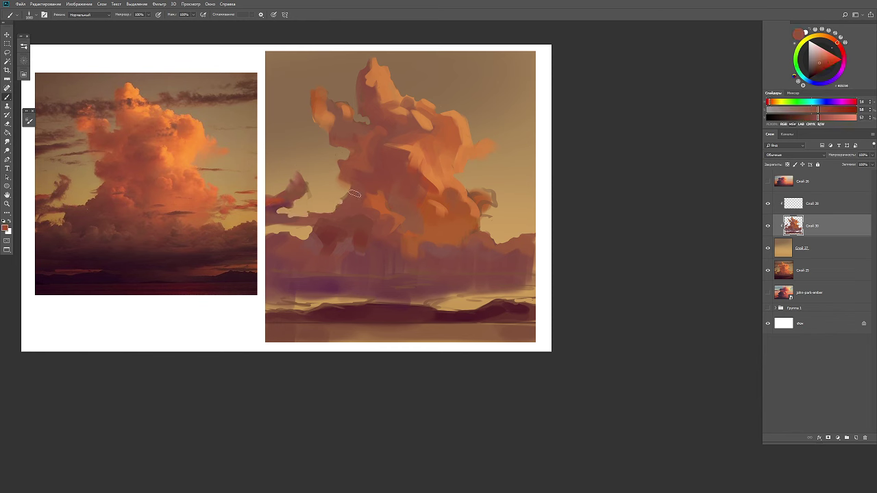
Darken the left end of the low cloud bank with deep maroon sampled from the hills
left_click(311, 260, "alt")
left_click(356, 314, "alt")
left_click_drag(276, 265, 299, 263)
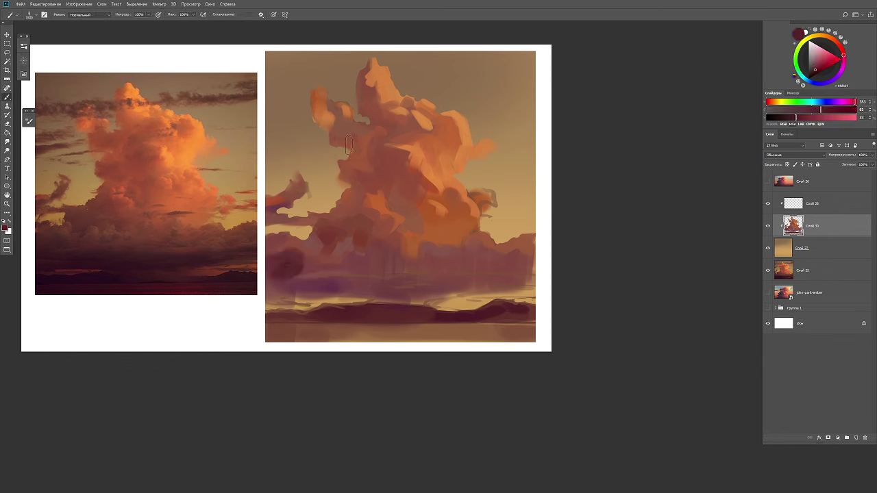
left_click_drag(356, 284, 274, 282)
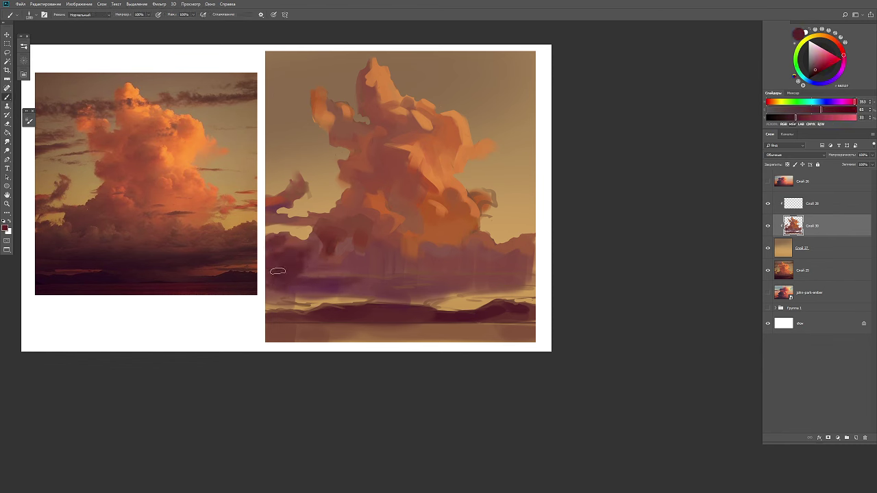
Extend dark purple bands across the low cloud bank beneath the tower and soften their edges
left_click(332, 287, "alt")
mouse_move(342, 274)
left_mouse_down()
mouse_move(281, 269)
mouse_move(336, 288)
mouse_move(452, 288)
left_mouse_up()
mouse_move(384, 268)
left_mouse_down()
mouse_move(532, 276)
mouse_move(473, 268)
left_mouse_up()
key("r")
key("b")
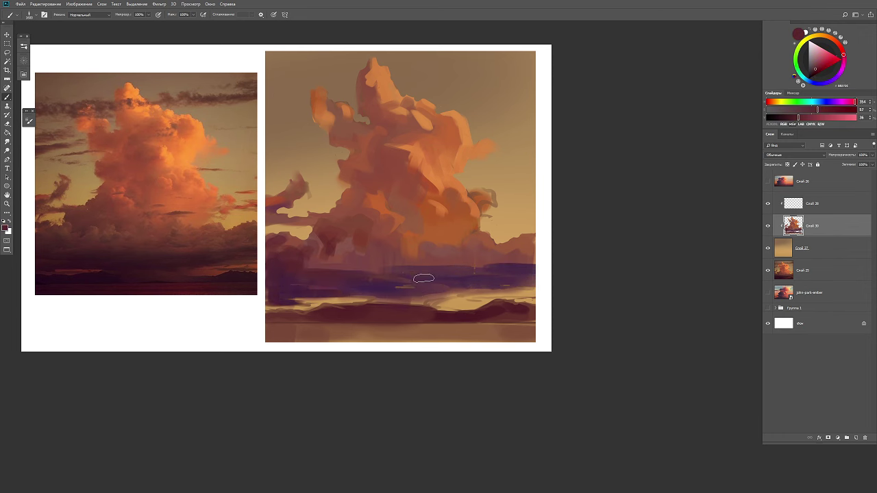
Repaint the transition between the tower's base and the right side of the low cloud bank
left_click(456, 278, "alt")
mouse_move(387, 222)
left_mouse_down()
mouse_move(466, 238)
mouse_move(435, 260)
mouse_move(473, 258)
left_mouse_up()
left_click(535, 256, "alt")
Deepen the purple underside of the cloud bank and paint the hills and water in dark red tones
left_click(383, 289, "alt")
left_click_drag(342, 299, 422, 295)
left_click(431, 297, "alt")
left_click(331, 295, "alt")
mouse_move(274, 311)
left_mouse_down()
mouse_move(369, 343)
mouse_move(348, 321)
mouse_move(332, 329)
mouse_move(301, 316)
mouse_move(405, 281)
mouse_move(479, 329)
left_mouse_up()
mouse_move(288, 325)
left_mouse_down()
mouse_move(445, 333)
mouse_move(433, 331)
left_mouse_up()
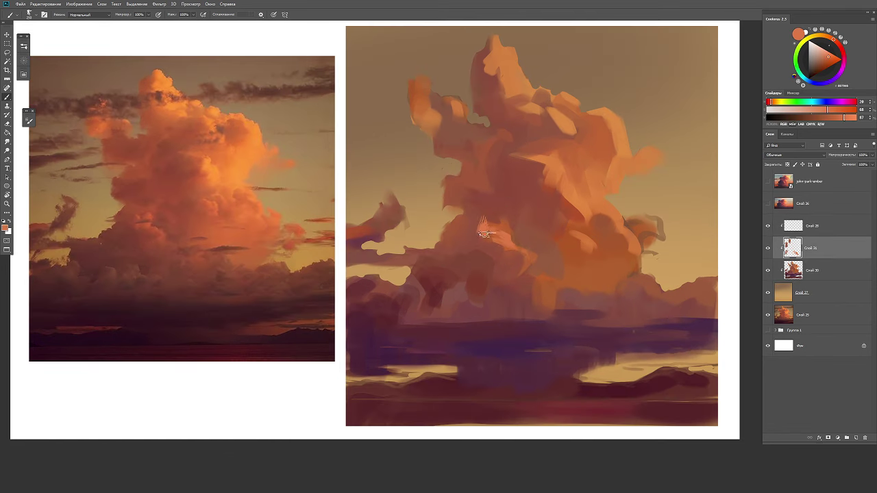
Add textured light-orange and shadow strokes to the puff on the tower's lower left, down towards its base
left_click(499, 224, "alt")
left_click(485, 230, "alt")
mouse_move(486, 245)
left_mouse_down()
mouse_move(498, 231)
mouse_move(515, 249)
left_mouse_up()
left_click(522, 254, "alt")
left_click(527, 277, "alt")
left_click_drag(527, 278, 566, 298)
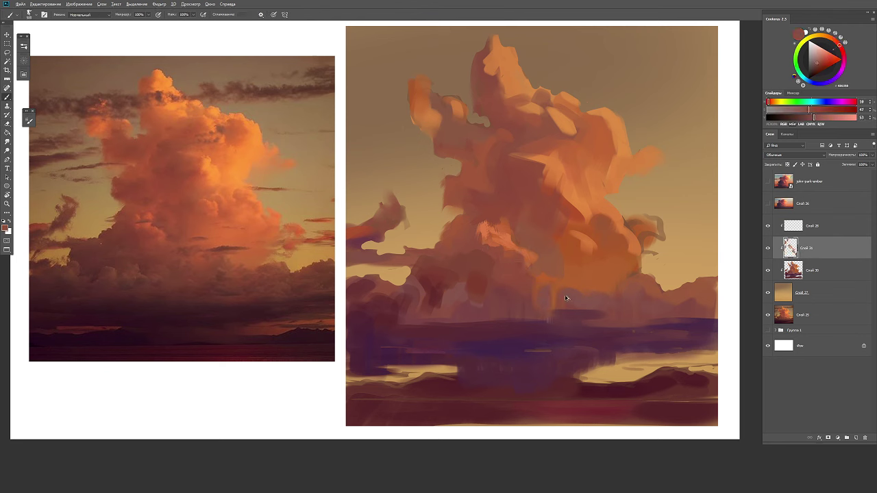
Rework the tower's lower-right puffs with textured strokes of sampled light and deep orange
left_click(597, 170, "alt")
left_click_drag(568, 234, 586, 229)
left_click(602, 240, "alt")
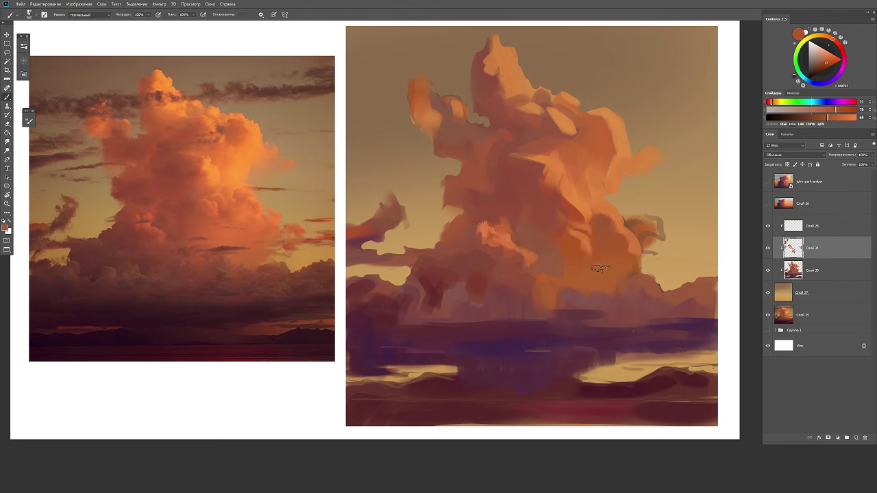
left_click(602, 186, "alt")
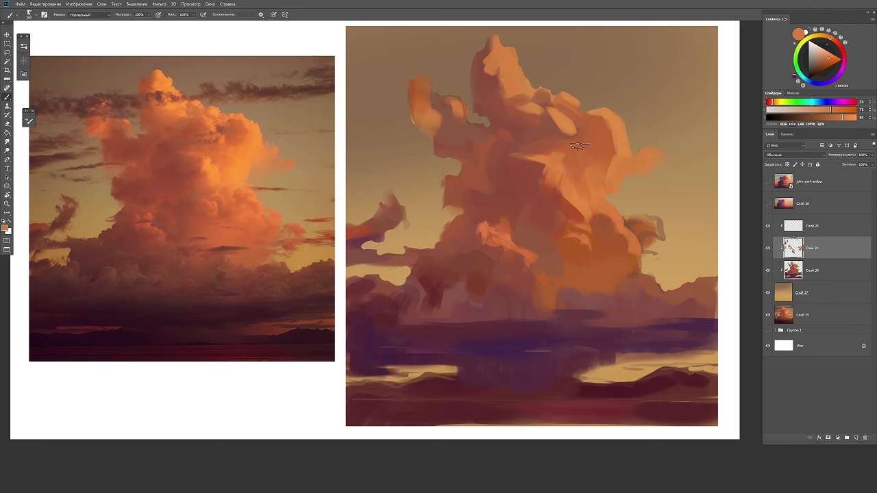
Add feathery light strokes along the edge between light and shadow on the tower's upper right
left_click(580, 177, "alt")
left_click(613, 161, "alt")
left_click(608, 146, "alt")
left_click_drag(610, 130, 586, 130)
Refine the puff edges at the tower's centre right with textured strokes and a saturated red-orange
left_click(557, 215, "alt")
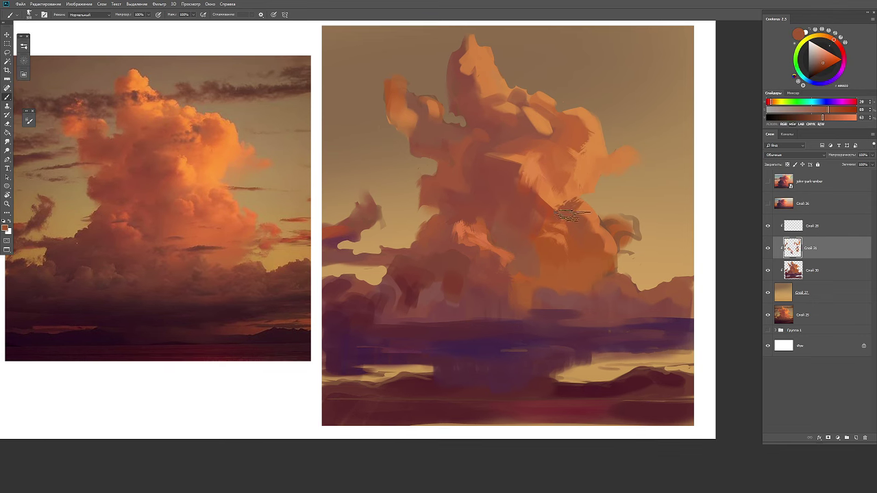
left_click(577, 214, "alt")
left_click(566, 159, "alt")
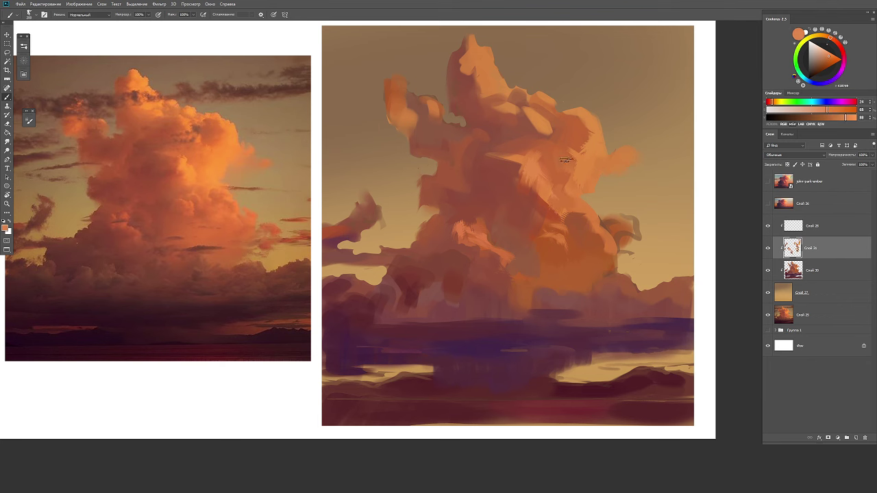
left_click(827, 62)
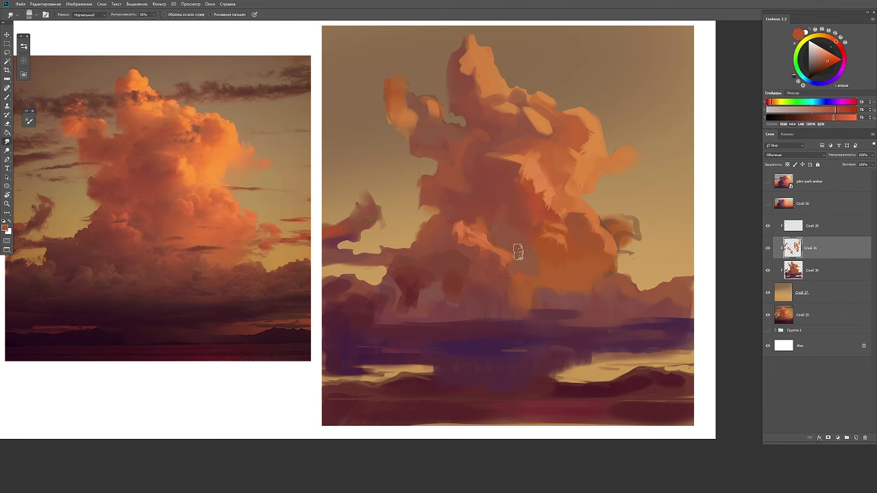
Break up the edge of the central highlight with small textured strokes of sampled light and red-orange tones
left_click(537, 153, "alt")
left_click(534, 178, "alt")
left_click(533, 178, "alt")
left_click(511, 182, "alt")
left_click(511, 182, "alt")
left_click(572, 81, "alt")
left_click(525, 176, "alt")
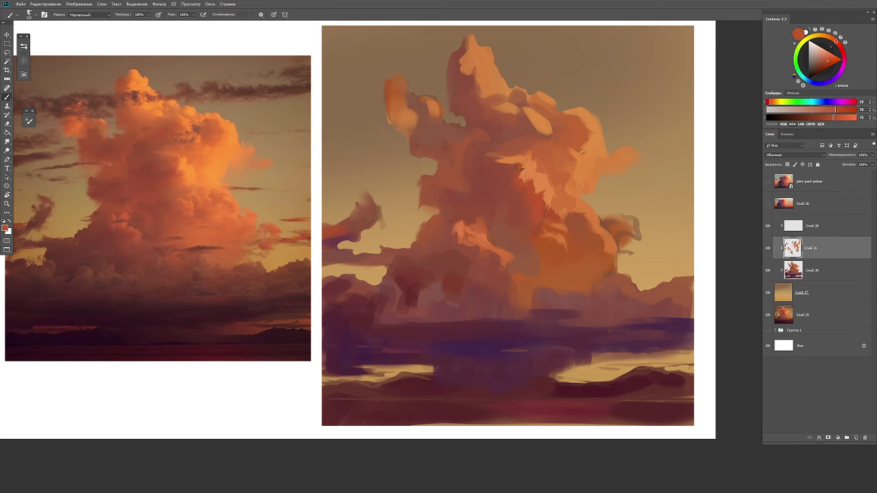
Blend the saturated red-orange shadow beside the central highlight using sampled neighbouring tones
right_click(529, 173)
key("Escape")
left_click_drag(560, 175, 555, 175)
left_click(527, 184, "alt")
left_click(532, 199, "alt")
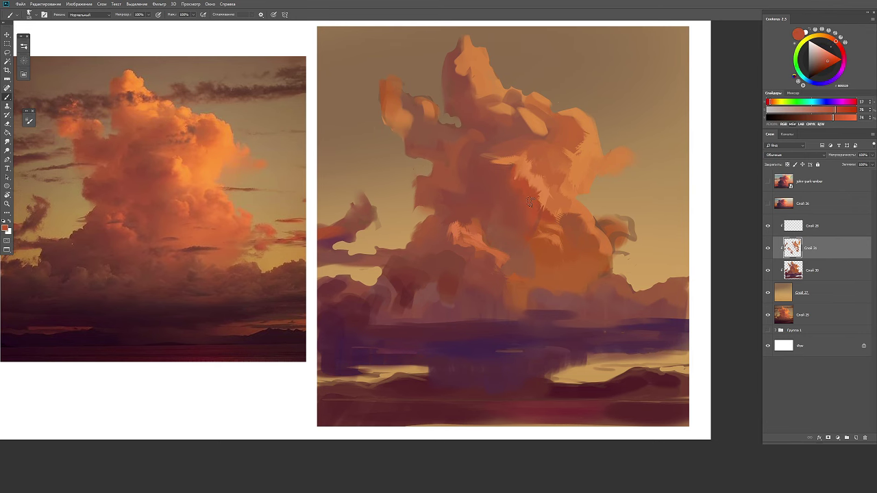
left_click(532, 195, "alt")
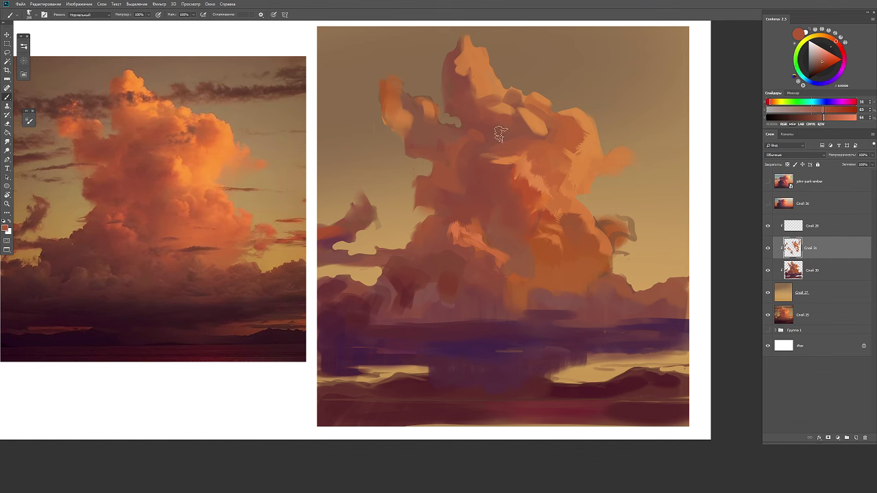
Round out the puffs on the tower's upper right with strokes of sampled orange and light peach tones
left_click(544, 198, "alt")
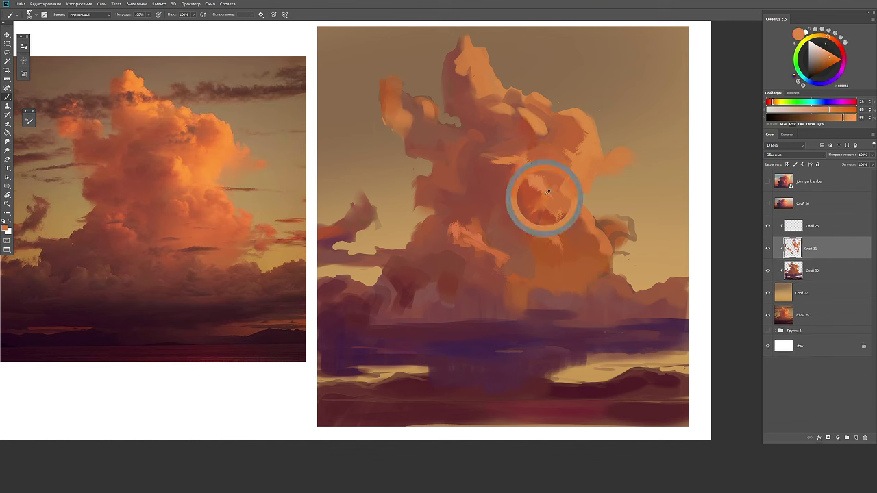
left_click(548, 122, "alt")
left_click(583, 140, "alt")
left_click_drag(552, 198, 569, 218)
left_click_drag(526, 130, 558, 149)
left_click_drag(545, 198, 570, 218)
left_click_drag(527, 123, 565, 149)
mouse_move(560, 157)
left_mouse_down()
mouse_move(571, 205)
mouse_move(591, 161)
left_mouse_up()
left_click(600, 162, "alt")
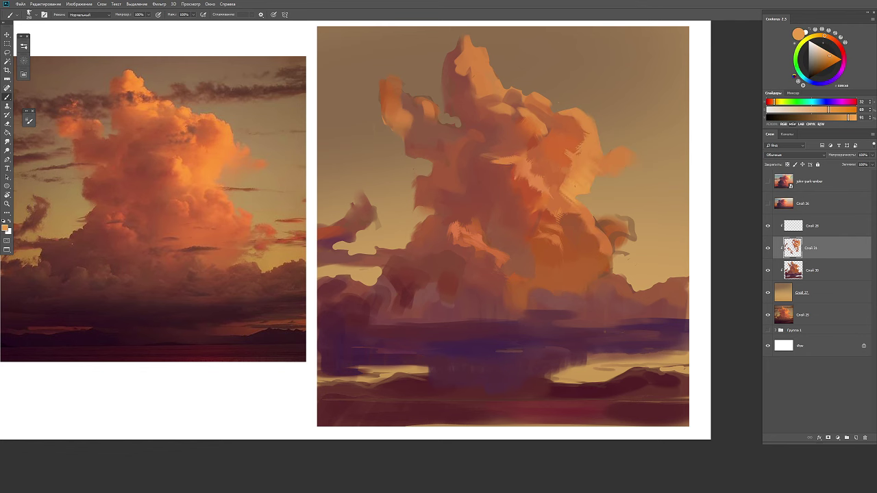
left_click(555, 74, "alt")
Merge the detail layer into the cloud layer and roughen the tower's left edge with a textured eraser
key("e")
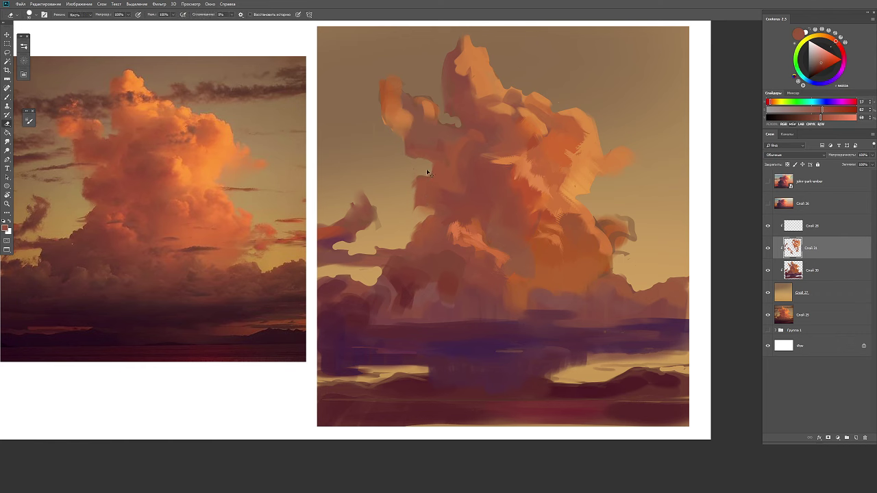
key("ctrl+e")
right_click(445, 216)
scroll(698, 283, "down", 3)
double_click(569, 319)
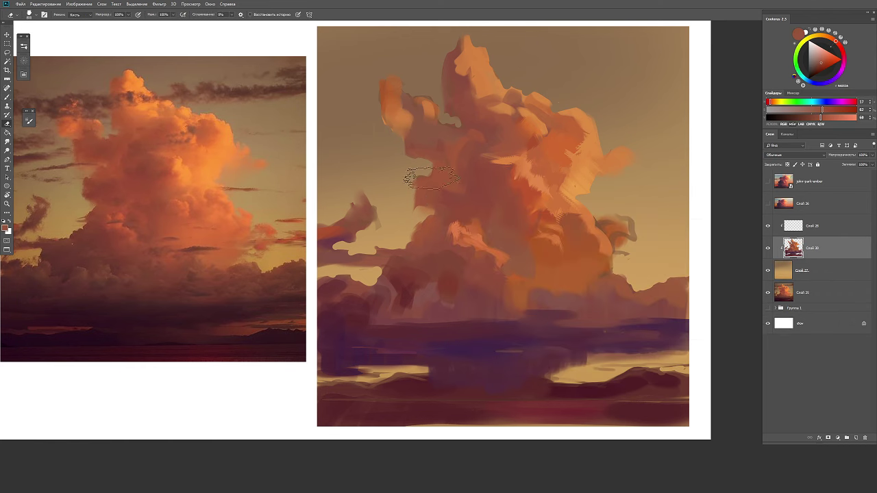
key("b")
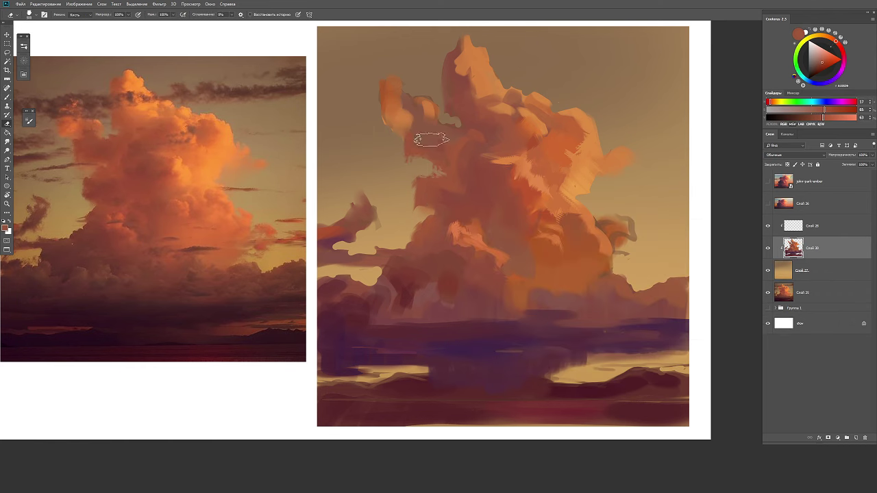
right_click(455, 162)
scroll(558, 274, "down", 2)
key("e")
Repaint the light and shadow of the small puff beside the tower's upper left with orange and red-brown tones
key("b")
left_click(834, 43)
mouse_move(388, 109)
left_mouse_down()
mouse_move(378, 101)
mouse_move(389, 81)
mouse_move(414, 103)
left_mouse_up()
left_click(394, 108, "alt")
left_click(451, 104, "alt")
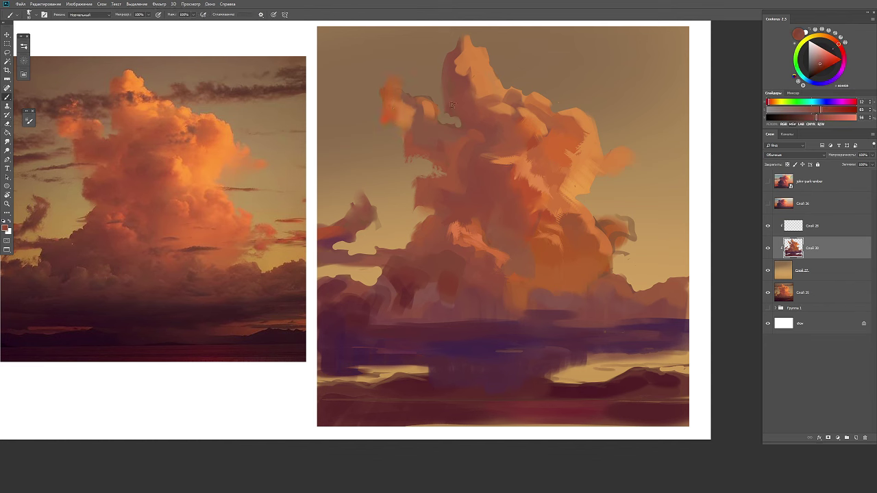
left_click(422, 113, "alt")
Trim the outline of the upper-left puff with the eraser and soften its shading with sampled tones
key("e")
key("b")
left_click(410, 96, "alt")
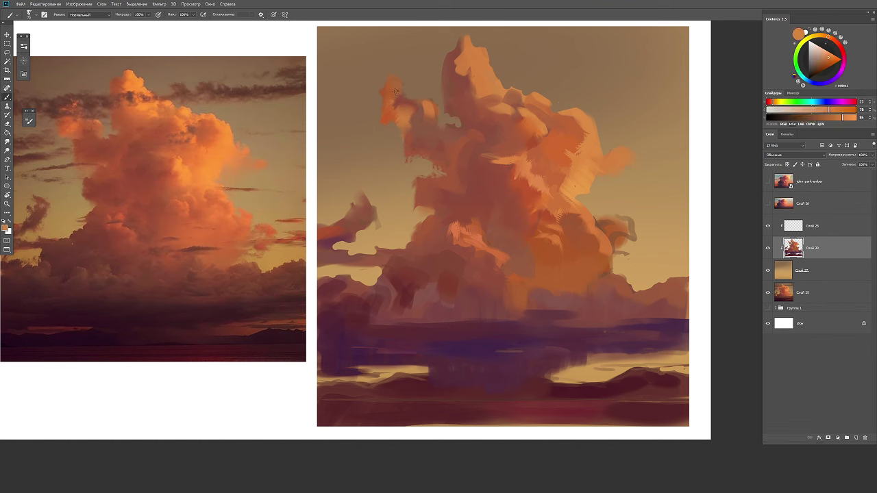
left_click(440, 118, "alt")
key("e")
key("b")
left_click(472, 109, "alt")
Tone the shadow side below the peak with sampled red-brown inside a selection, deselect, and smudge the transitions
key("ctrl+shift+d")
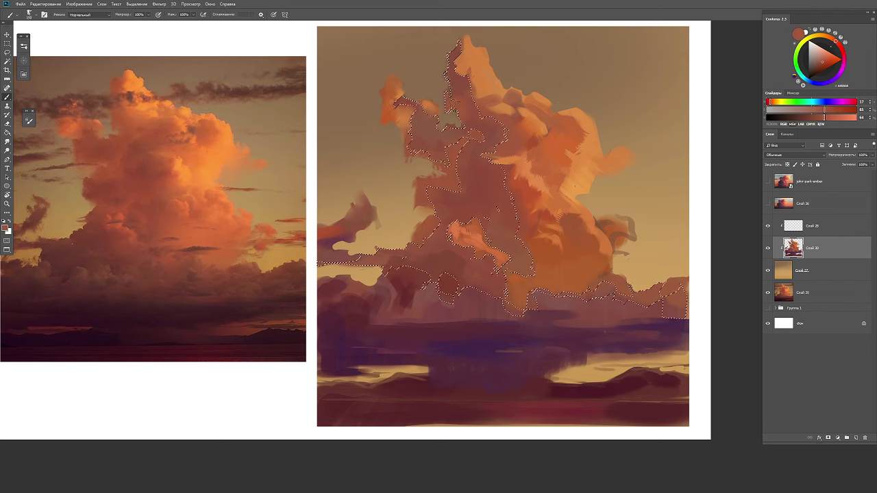
left_click(481, 115, "alt")
key("ctrl+d")
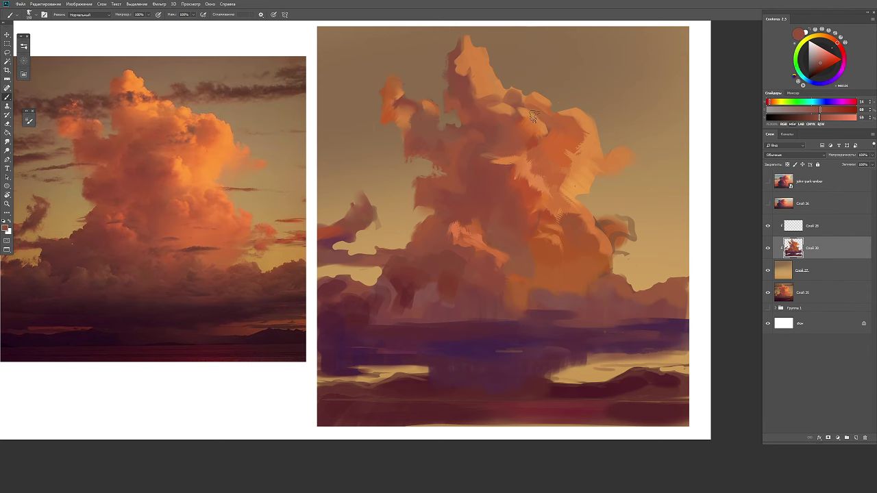
left_click(471, 132, "alt")
left_click(529, 59, "alt")
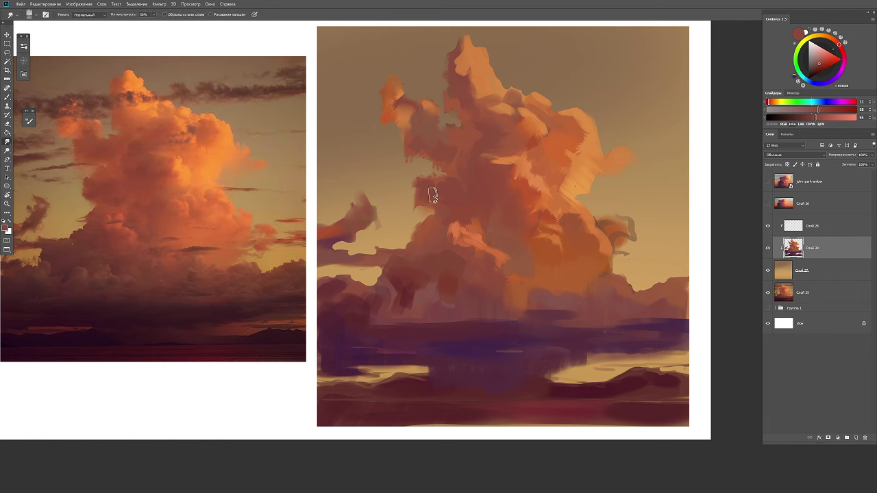
right_click(505, 191)
key("Return")
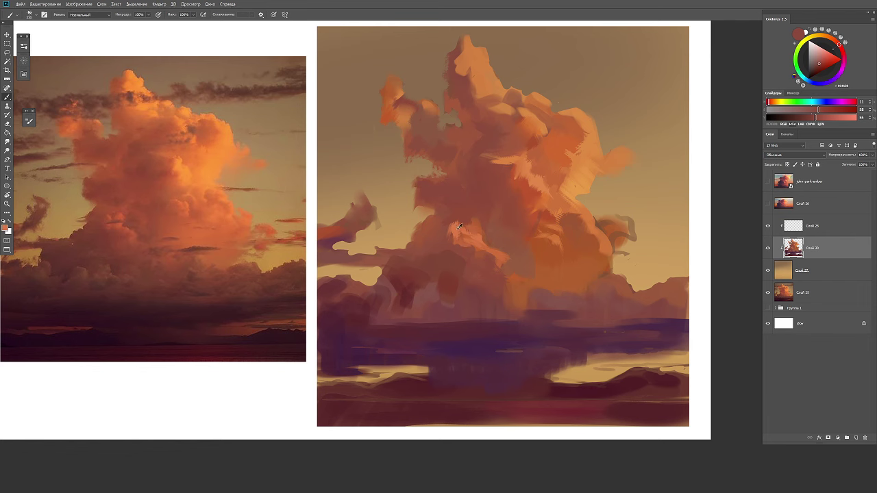
Add a new clipped layer and paint sampled orange strokes on the tower's right side and along the lower central highlight
left_click_drag(537, 222, 505, 219)
left_click(524, 200, "alt")
left_click(497, 195, "alt")
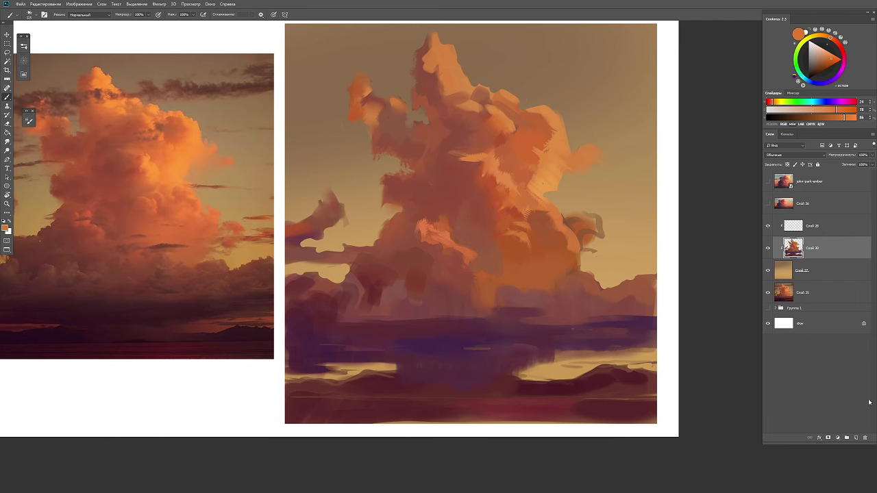
key("ctrl+shift+alt+n")
mouse_move(550, 210)
left_mouse_down()
mouse_move(574, 229)
mouse_move(552, 234)
left_mouse_up()
left_click_drag(422, 238, 448, 249)
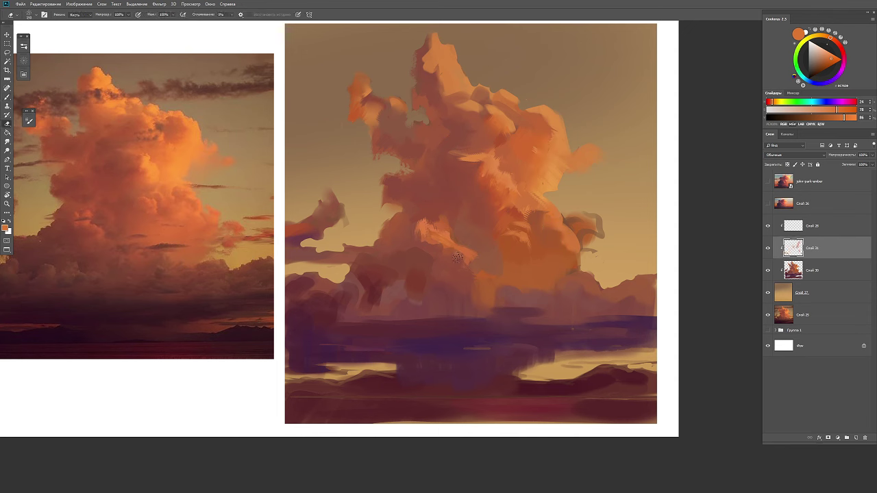
Brush textured light strokes over the sunlit peak and warm yellow-orange onto the large puff on the right
left_click(453, 86, "alt")
left_click_drag(452, 89, 422, 55)
left_click(539, 132, "alt")
left_click(795, 155)
left_click(794, 155)
left_click(542, 149, "alt")
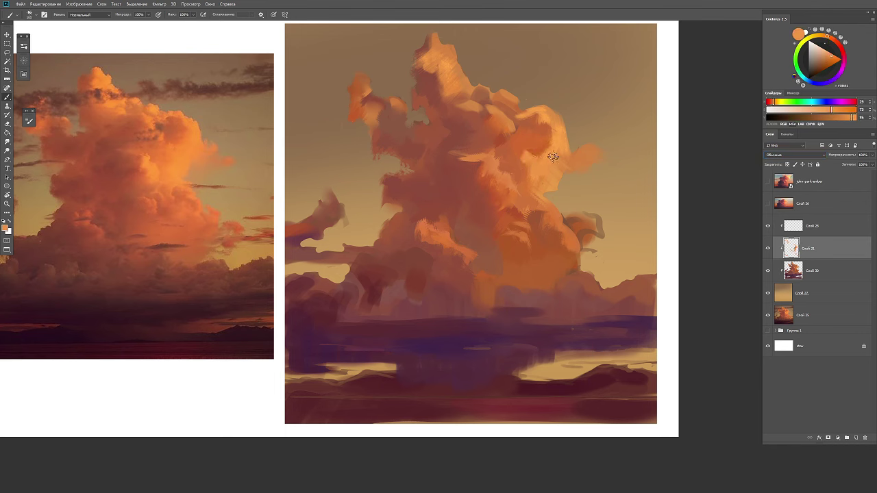
Switch to another brush preset and extend the central highlight with strokes of sampled red-orange and light orange
right_click(620, 99)
double_click(716, 232)
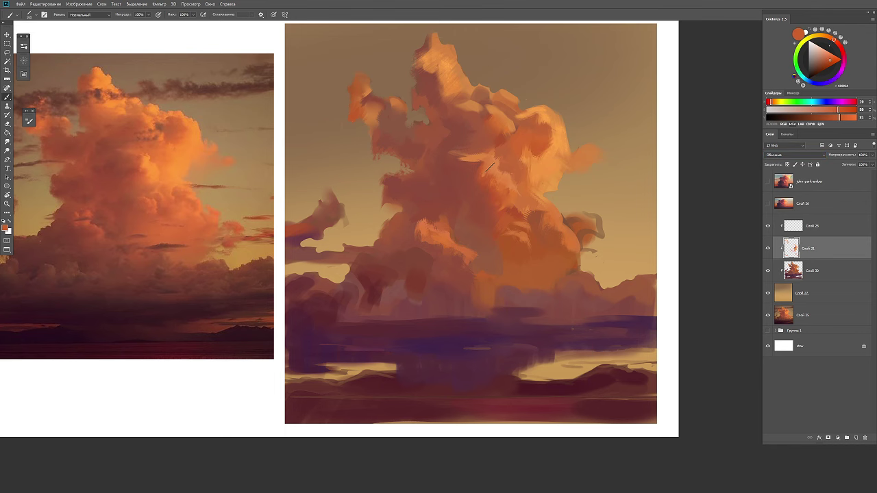
left_click(484, 167, "alt")
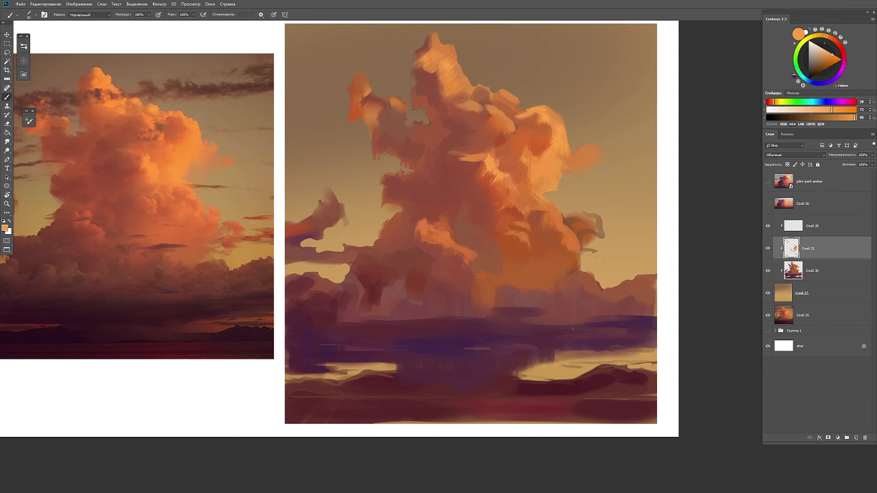
Paint a red-orange mass at the tower's lower right and merge the detail layer into the cloud layer
left_click(557, 245, "alt")
right_click(557, 245)
key("Escape")
right_click(556, 253, "alt")
left_click_drag(557, 254, 569, 226)
key("e")
key("ctrl+e")
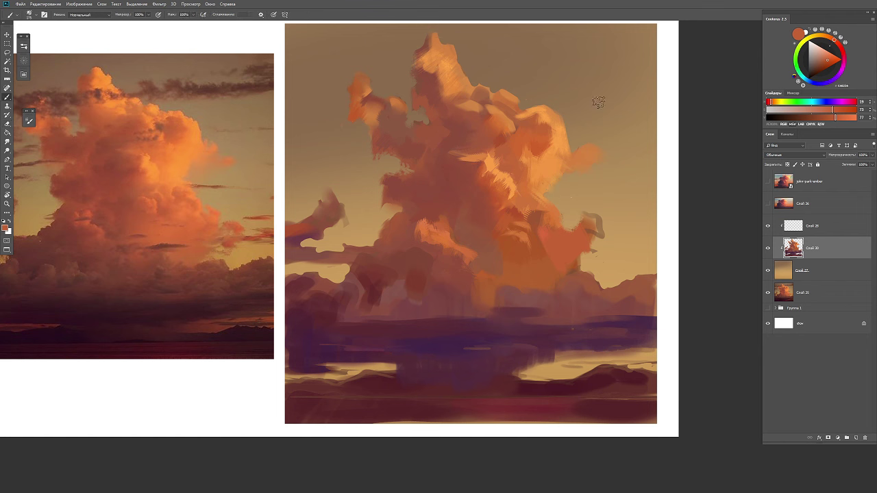
Fill the tower's lower right with sampled red-orange and reshape its outline over the old curled tail
key("b")
key("ctrl+shift+d")
left_click(541, 254, "alt")
mouse_move(535, 212)
left_mouse_down()
mouse_move(545, 242)
mouse_move(538, 206)
left_mouse_up()
scroll(576, 247, "down", 3)
scroll(658, 194, "up", 2)
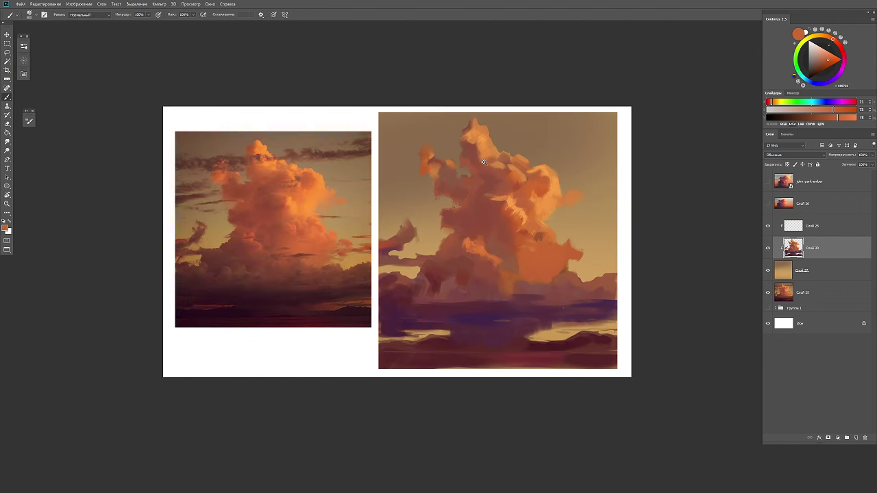
Choose a speckled brush and stipple the transition at the tower's lower centre with the selection edges hidden
right_click(494, 198)
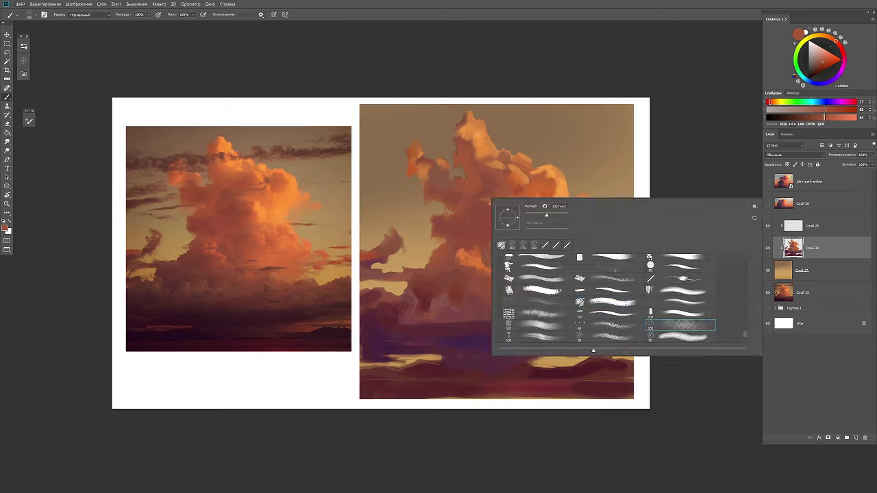
left_click_drag(539, 227, 516, 221)
key("ctrl+h")
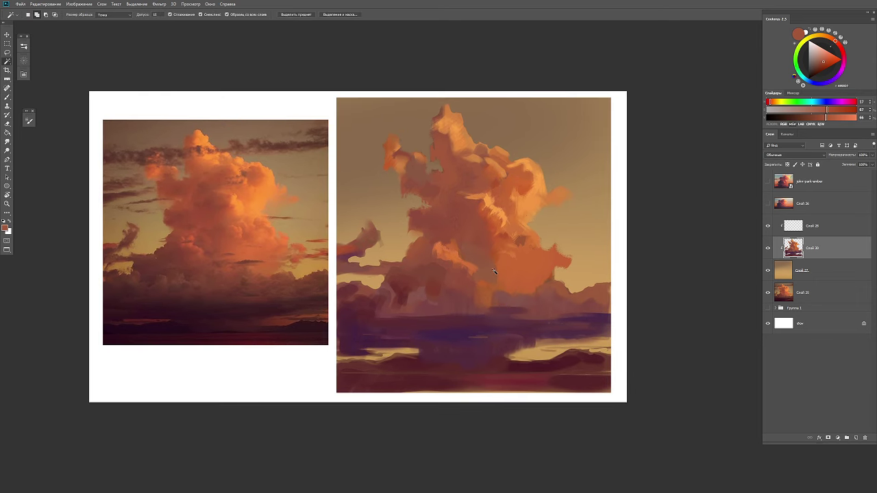
left_click_drag(420, 209, 420, 210)
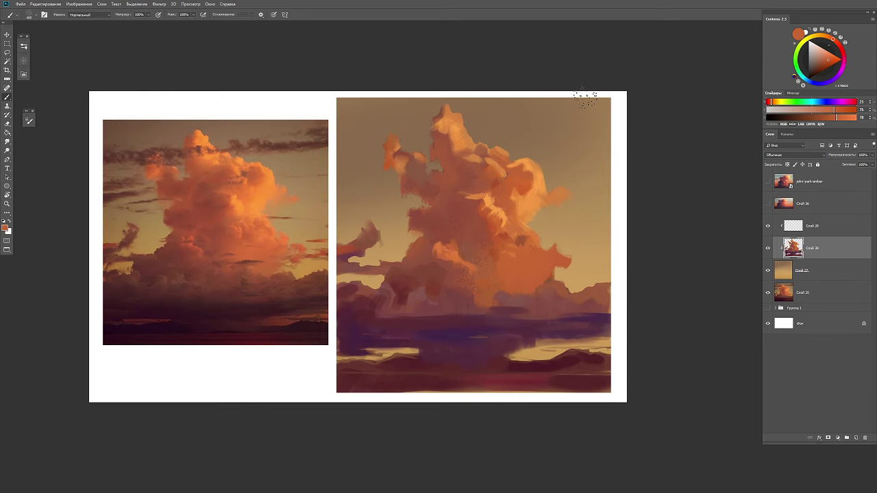
Break up the tower's lower-right edge with speckled strokes of sampled red-orange and sky tones
left_click(528, 273, "alt")
left_click_drag(507, 303, 560, 276)
key("e")
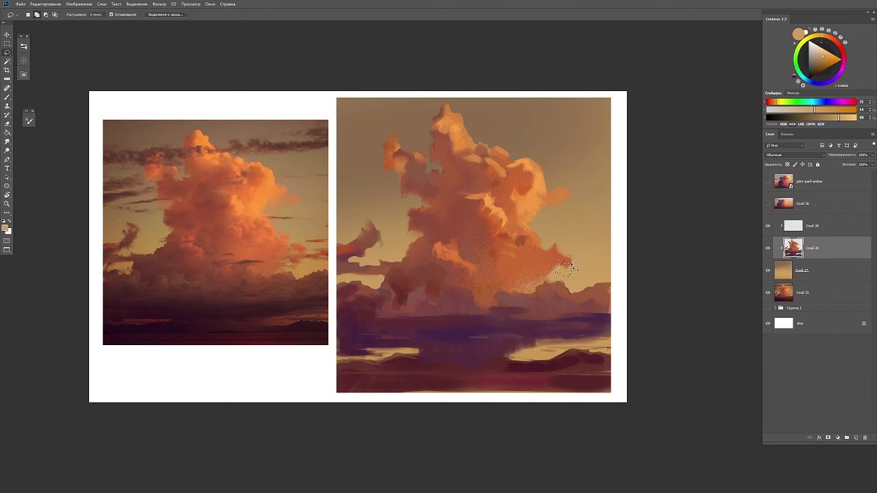
left_click(572, 268, "alt")
key("l")
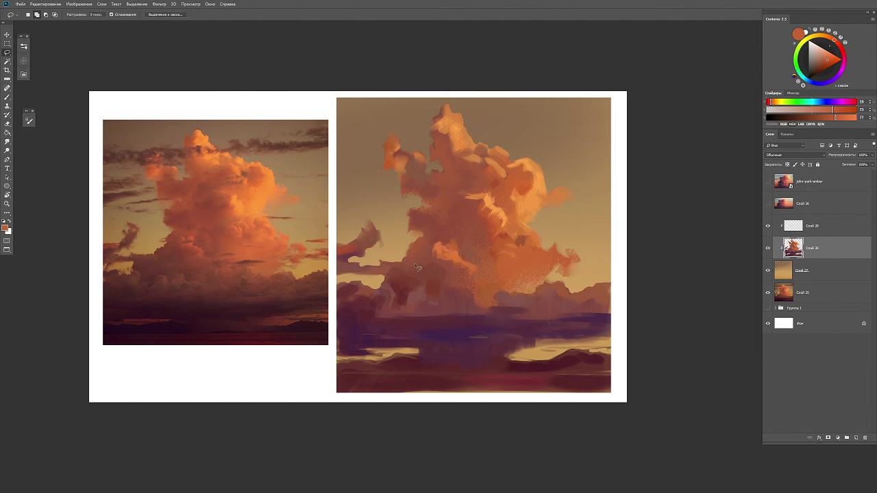
Lasso the shadow at the tower's lower left and speckle dark red across it and the cloud base
left_click_drag(439, 178, 421, 288)
key("r")
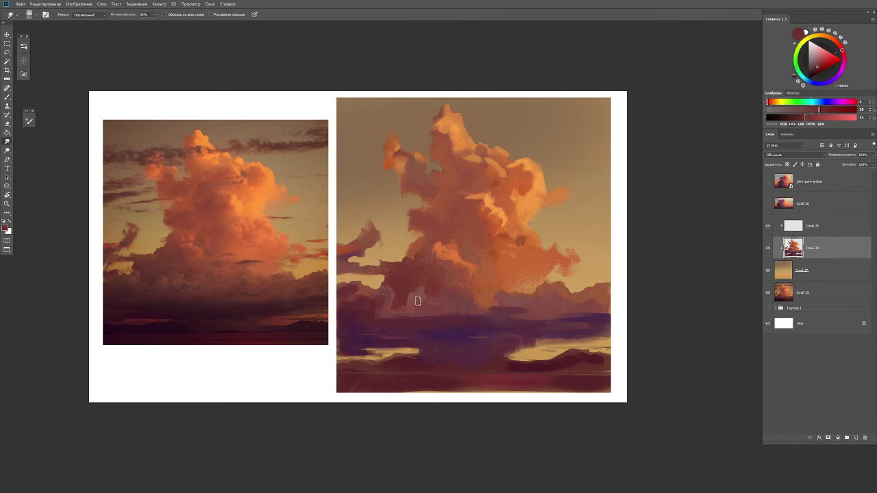
key("b")
mouse_move(339, 295)
left_mouse_down()
mouse_move(384, 288)
mouse_move(438, 311)
mouse_move(595, 309)
left_mouse_up()
left_click(411, 301, "alt")
left_click_drag(489, 300, 472, 285)
Select the dark areas near the horizon, stipple them with sampled dark plum, and deselect
key("ctrl+shift+d")
left_click_drag(329, 315, 466, 308)
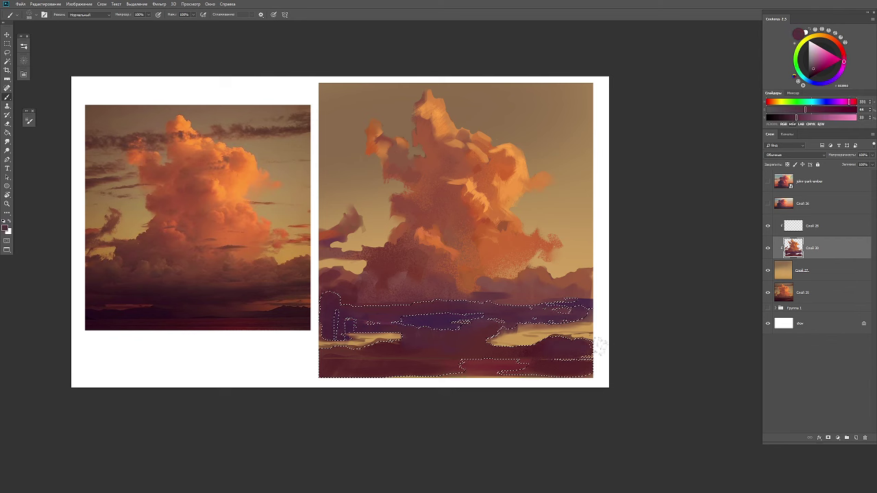
left_click(452, 322, "alt")
left_click_drag(432, 336, 582, 349)
key("ctrl+d")
Add a clipped layer above the cloud and paint textured dark purple along the distant hills at the lower left
right_click(424, 282)
key("Escape")
left_click(499, 332, "alt")
key("ctrl+j")
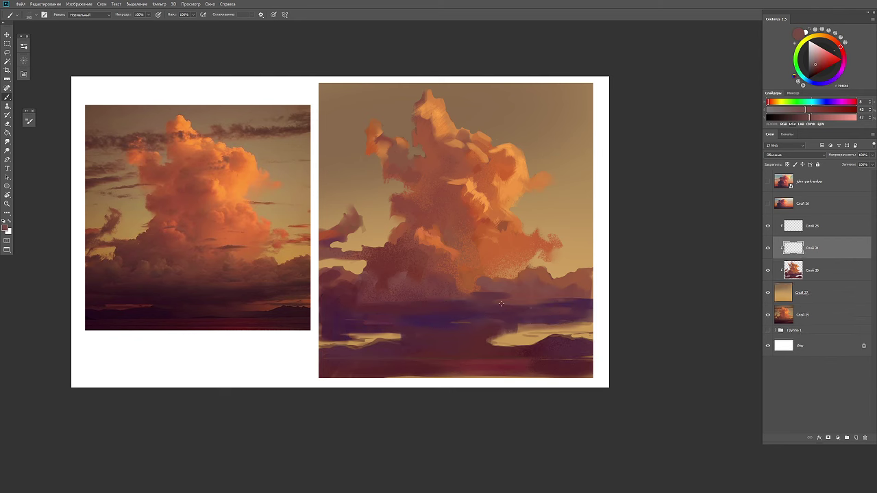
left_click_drag(322, 351, 363, 359)
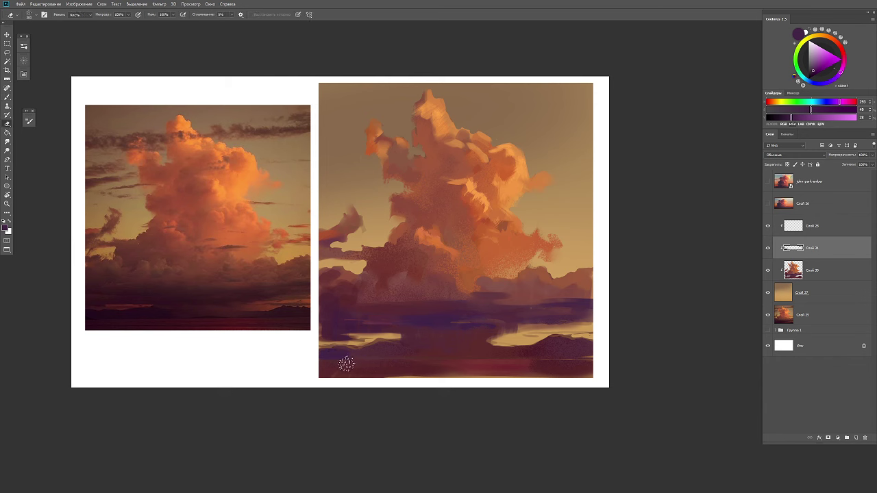
left_click(378, 316, "alt")
Create a clipped layer beneath the cloud layer and paint sampled red-brown over the bright sky gap at the lower left
key("alt+bracketleft")
key("alt+bracketleft")
key("ctrl+shift+alt+n")
left_click(363, 329, "alt")
left_click_drag(322, 344, 355, 333)
Adjust the strip layer's hue/saturation with saturation +17 and lightness +6
key("ctrl+u")
left_click_drag(511, 213, 518, 215)
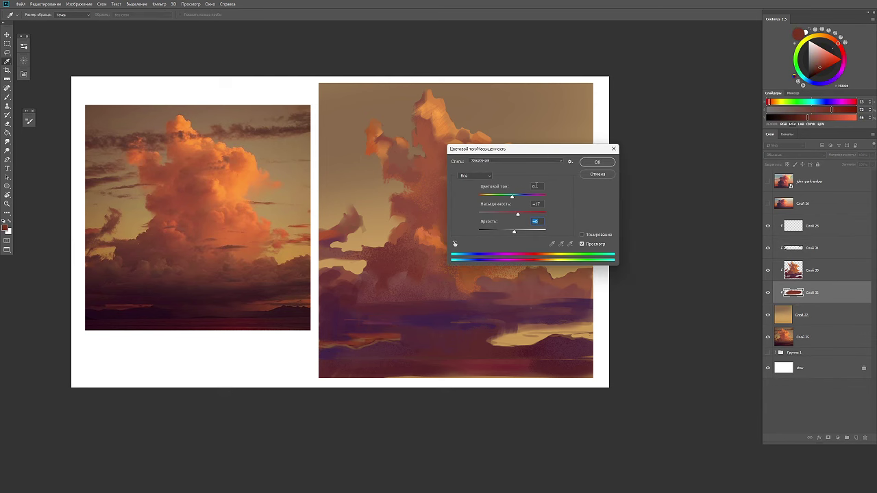
key("Return")
Refine the edges of the orange strip near the horizon on the cloud layer with eraser and sampled plum strokes
key("alt+bracketright")
left_click(388, 331, "alt")
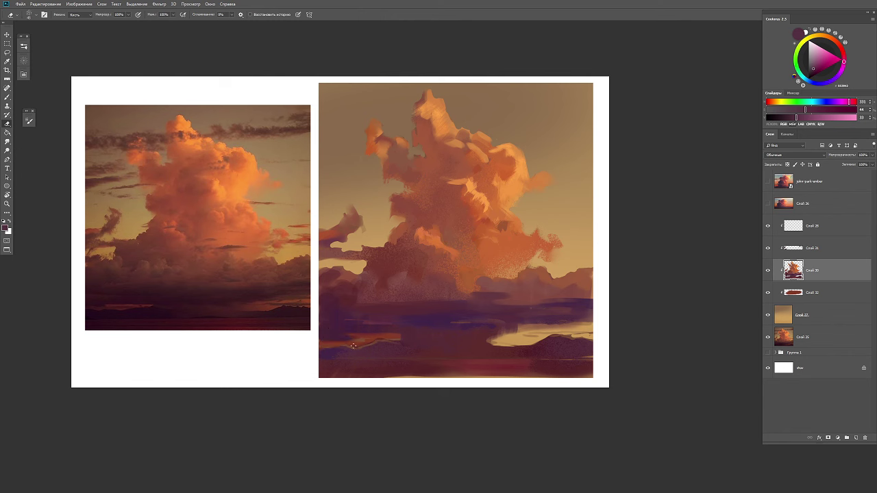
key("b")
left_click(395, 340, "alt")
left_click(398, 339, "alt")
left_click(385, 248, "alt")
Back the cloud base with dark plum on a new clipped layer and merge the cloud layer into it
key("ctrl+shift+alt+n")
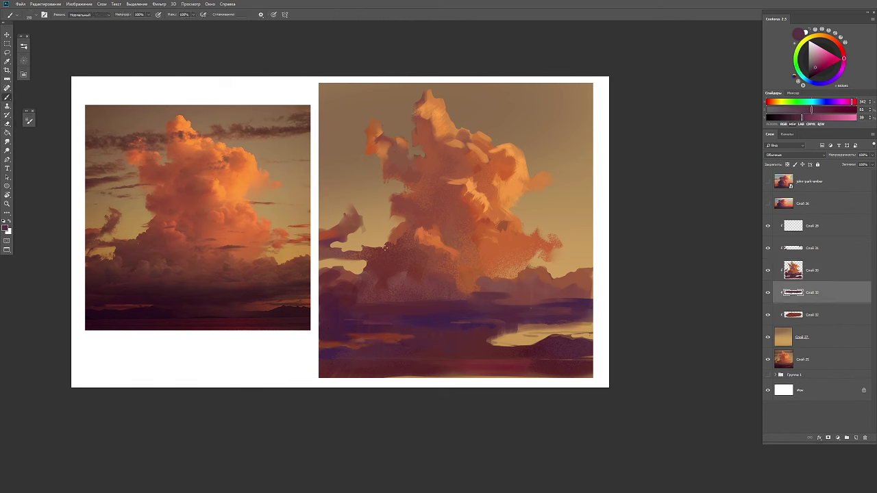
key("alt+bracketright")
key("ctrl+e")
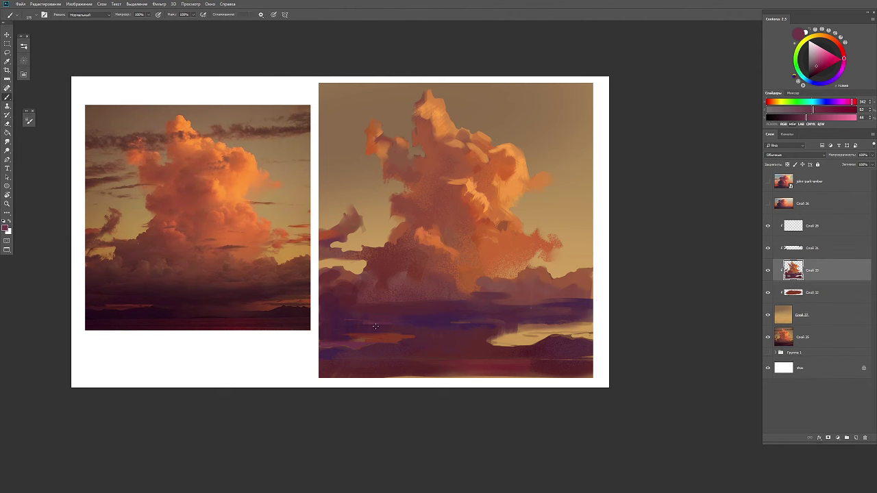
Reshape the orange strip at the lower left by erasing and painting around it with sampled tones
left_click(368, 336, "alt")
key("e")
key("b")
left_click(362, 337, "alt")
Smudge the speckled shadow left of the tower's centre to soften it
key("r")
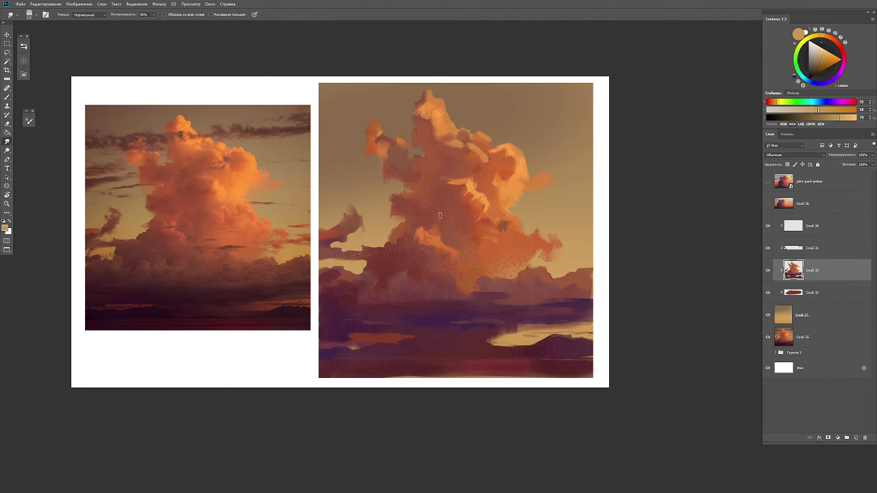
left_click_drag(440, 216, 399, 225)
key("b")
Paint billowing forms into the cloud bank at the lower left with another brush and sampled purple tones
left_click(304, 361, "alt")
right_click(352, 361)
double_click(457, 453)
left_click_drag(407, 286, 420, 294)
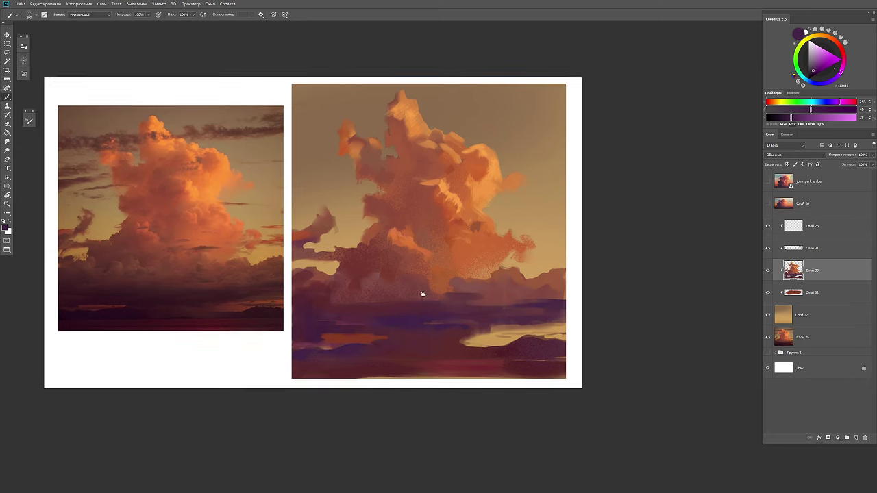
left_click(301, 293, "alt")
right_click(369, 261)
left_click(368, 281, "alt")
left_click(340, 296, "alt")
left_click(302, 287, "alt")
Paint muted red shadow tones sampled from the cloud into the shaded left side of the tower
key("l")
key("b")
left_click(380, 166, "alt")
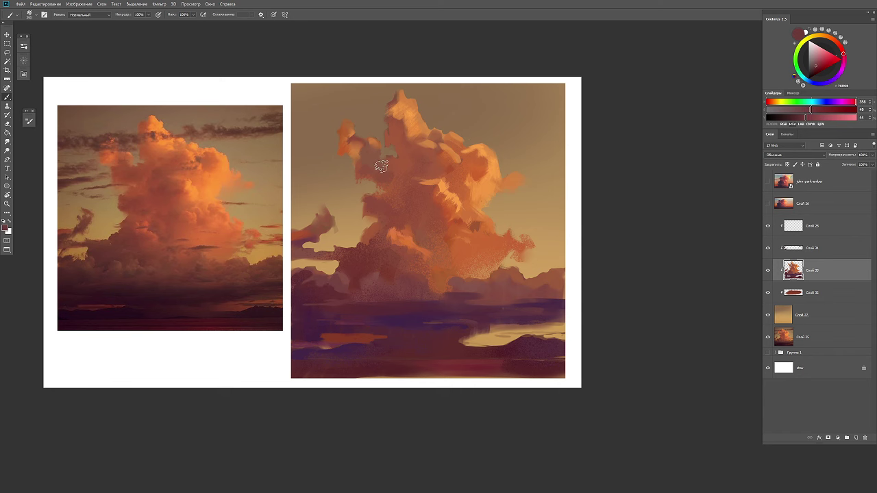
key("l")
key("b")
left_click(415, 171, "alt")
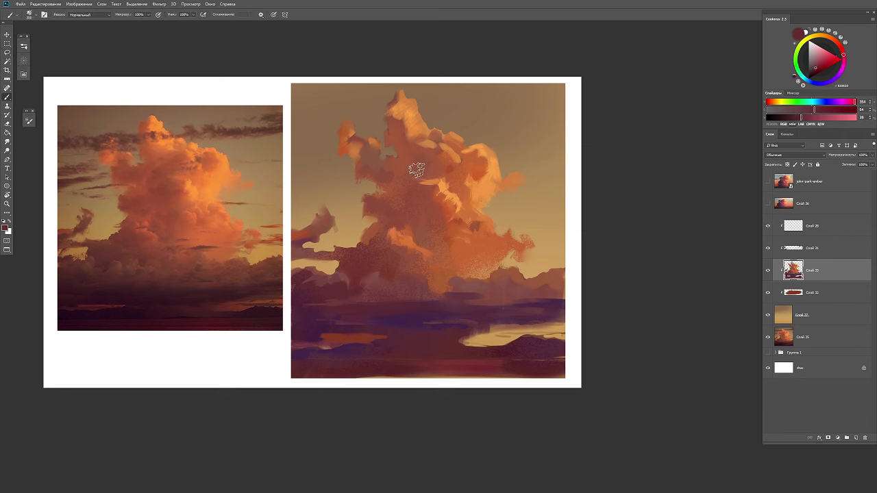
left_click(350, 263, "alt")
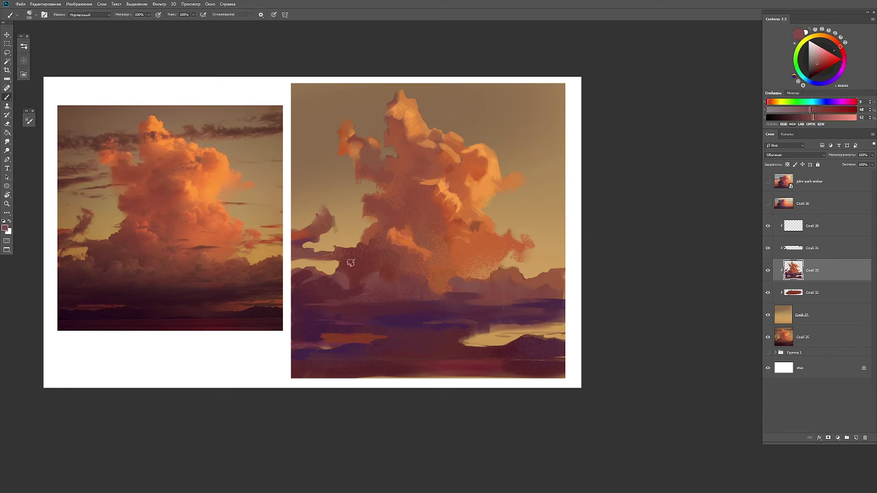
Paint billows where the tower's base meets the lower-left cloud bank, using another brush and sampled plum and reddish tones
left_click(403, 278, "alt")
left_click(363, 284, "alt")
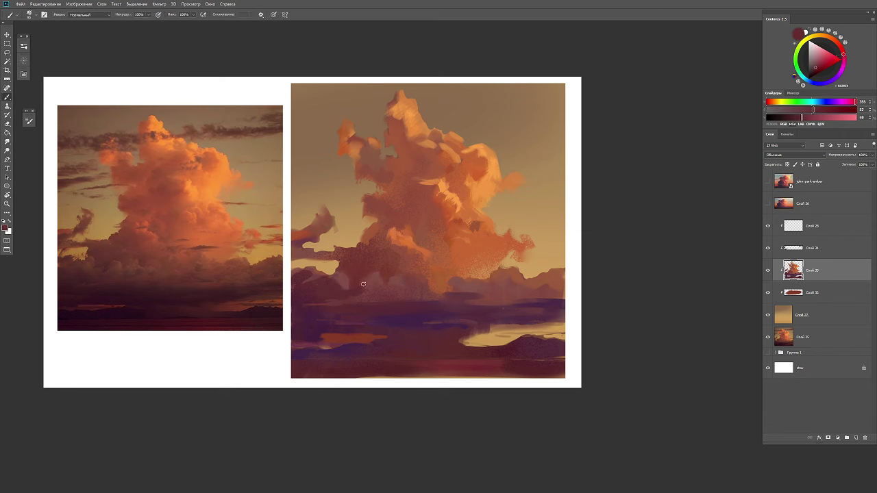
left_click(368, 279, "alt")
left_click(368, 278, "alt")
right_click(369, 282)
left_click(358, 294, "alt")
left_click_drag(359, 293, 384, 291)
left_click(380, 278, "alt")
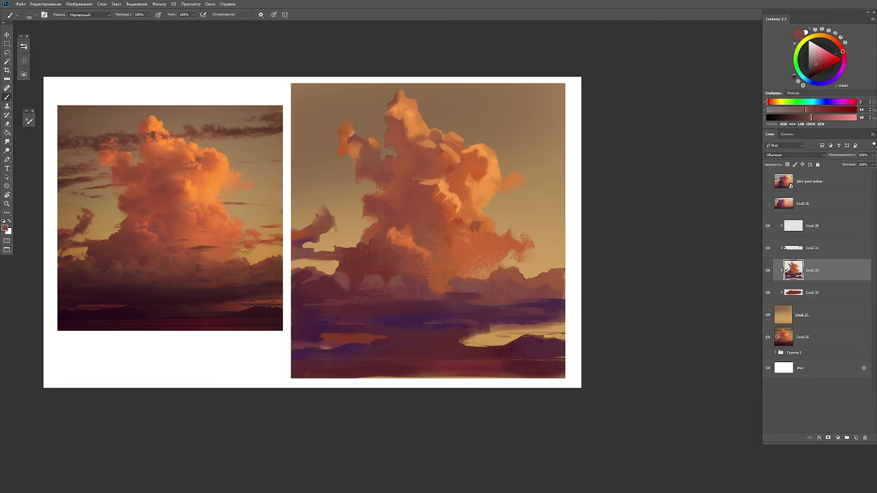
left_click(383, 277, "alt")
left_click(384, 276, "alt")
left_click(383, 277, "alt")
Add a new clipped layer, mirror the view and paint a dark plum band of hills along the horizon
key("r")
key("ctrl+shift+alt+n")
key("b")
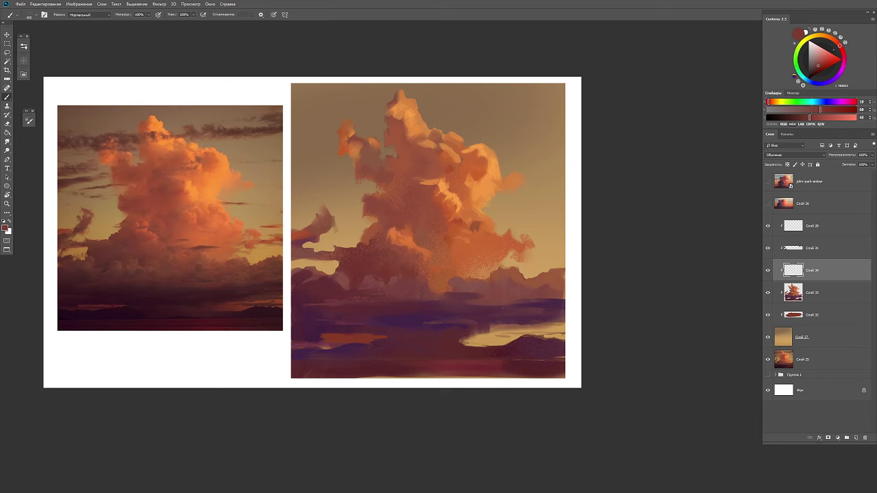
key("h")
left_click_drag(439, 311, 263, 316)
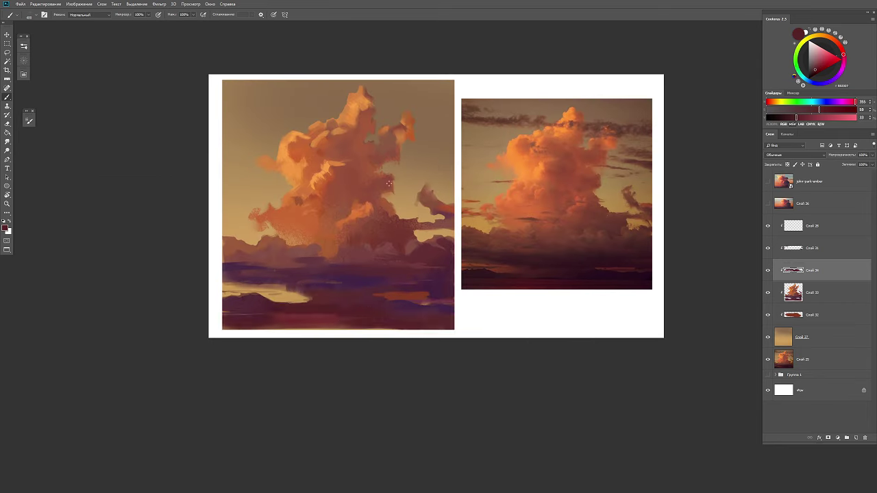
left_click(361, 315, "alt")
left_click_drag(377, 317, 254, 318)
Vary the horizon band's colour with sampled purples inside the layer's selection, then deselect and refine its edges
left_click(792, 270, "ctrl")
left_click(417, 278, "alt")
left_click(390, 288, "alt")
mouse_move(418, 279)
left_mouse_down()
mouse_move(391, 287)
mouse_move(425, 274)
mouse_move(351, 320)
left_mouse_up()
key("ctrl+d")
key("e")
key("b")
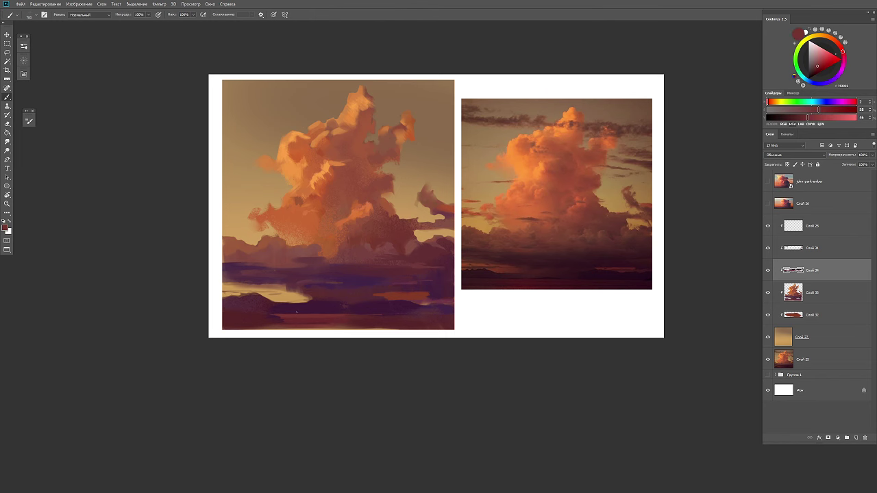
left_click(324, 306, "alt")
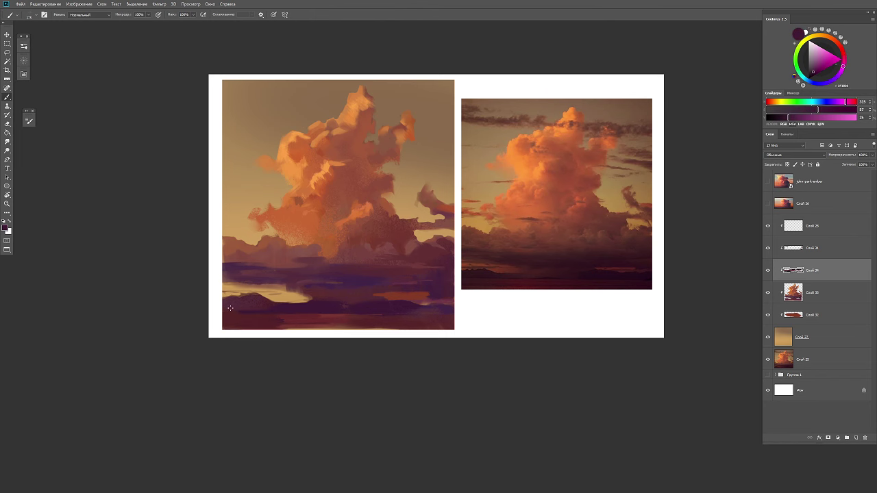
Merge the horizon layer into the cloud layer and paint a detached orange wisp beyond the tower's sunlit edge
left_click_drag(259, 165, 288, 187)
left_click(288, 187, "alt")
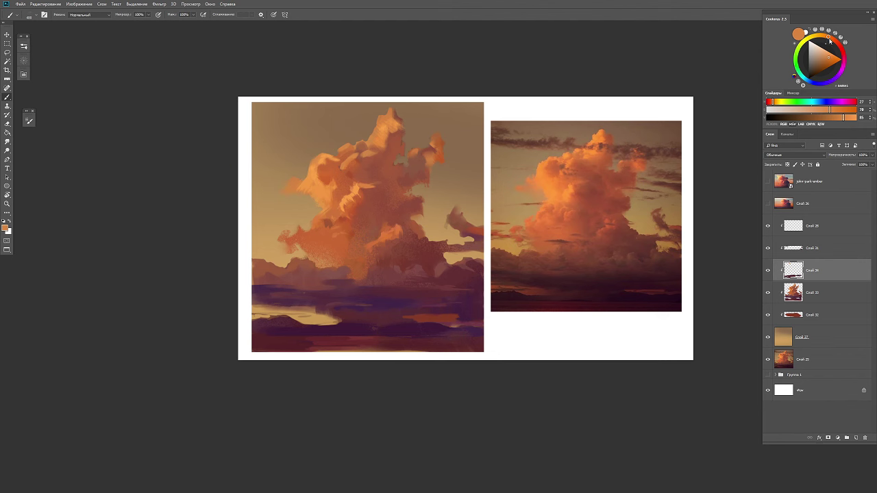
left_click(288, 180, "alt")
key("Delete")
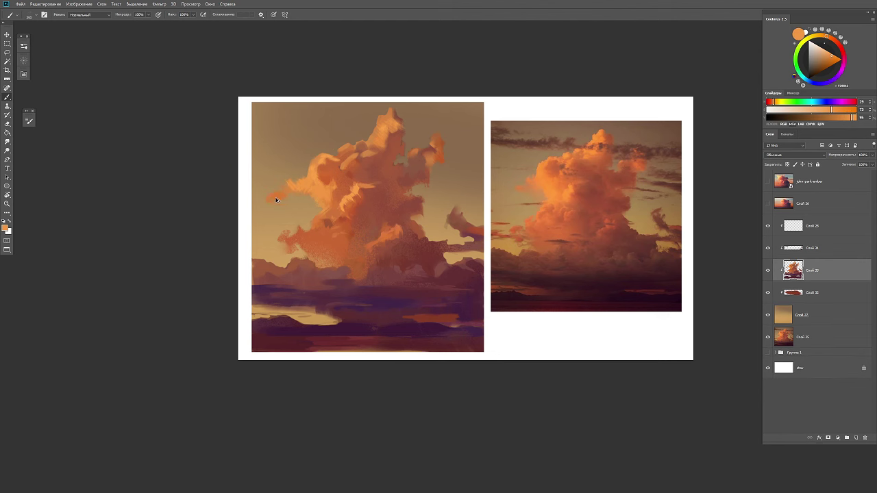
Repaint the billows on the tower's upper sunlit side with sampled orange and reddish-brown tones
left_click(326, 164, "alt")
left_click(341, 150, "alt")
left_click(370, 140, "alt")
left_click(336, 171, "alt")
left_click(337, 172, "alt")
left_click(342, 171, "alt")
left_click(347, 171, "alt")
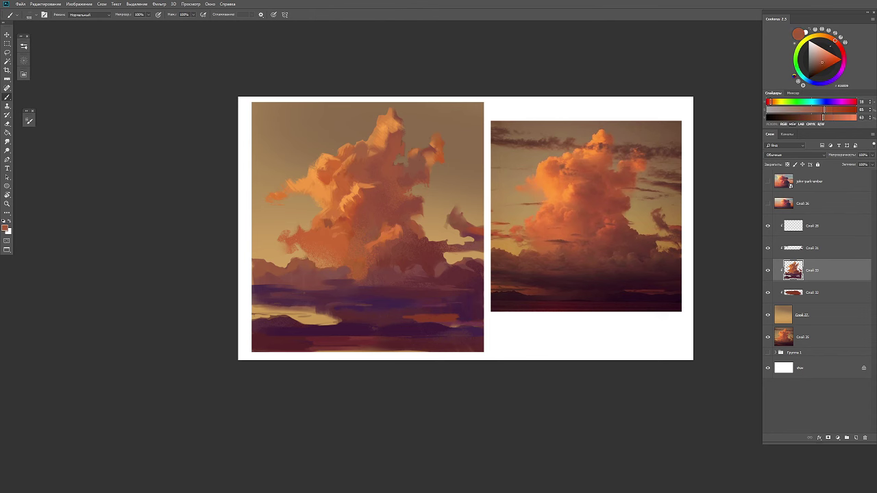
Brush light orange strokes down the middle of the tower's sunlit flank
left_click(295, 165, "alt")
left_click(338, 204, "alt")
right_click(358, 195)
key("Escape")
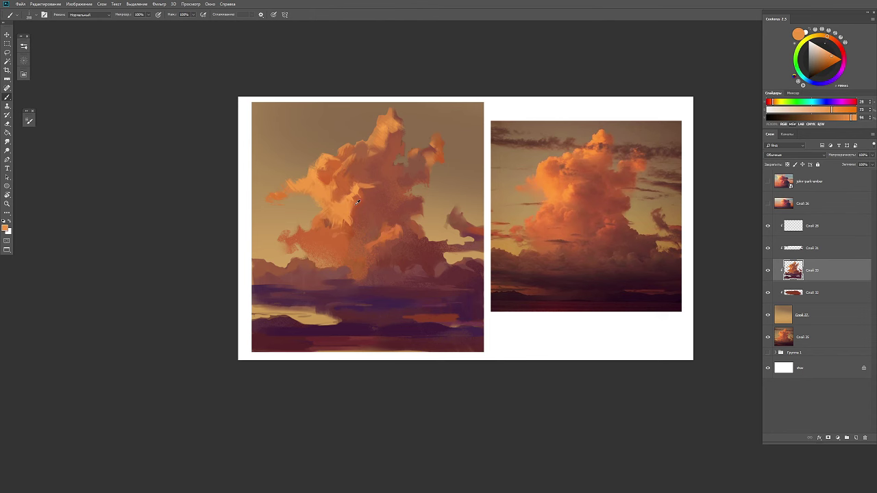
Paint saturated orange-red accents on the sunlit billows on a new clipped layer in Overlay mode and merge it down
left_click(306, 177, "alt")
key("ctrl+shift+alt+n")
key("shift+alt+o")
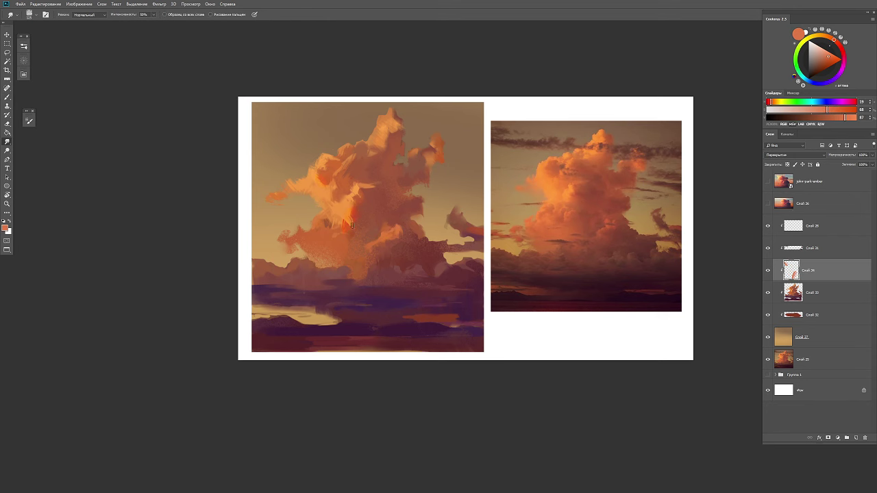
right_click(508, 309)
double_click(526, 382)
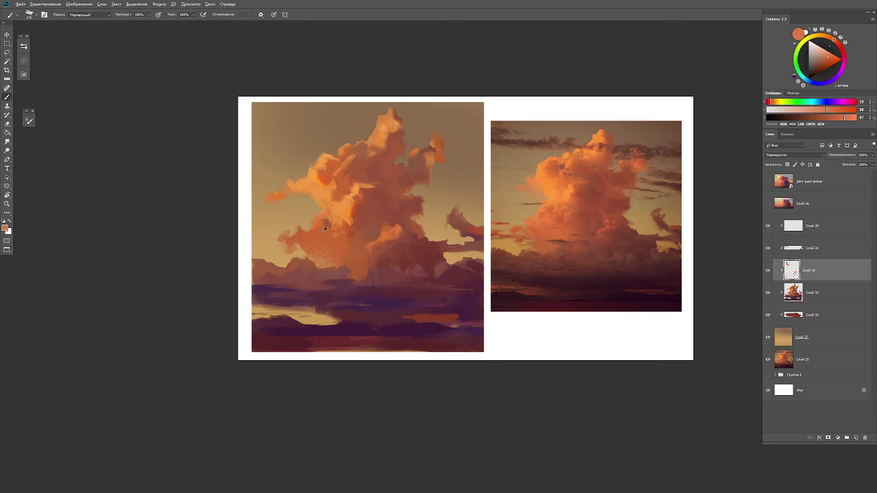
left_click(303, 186, "alt")
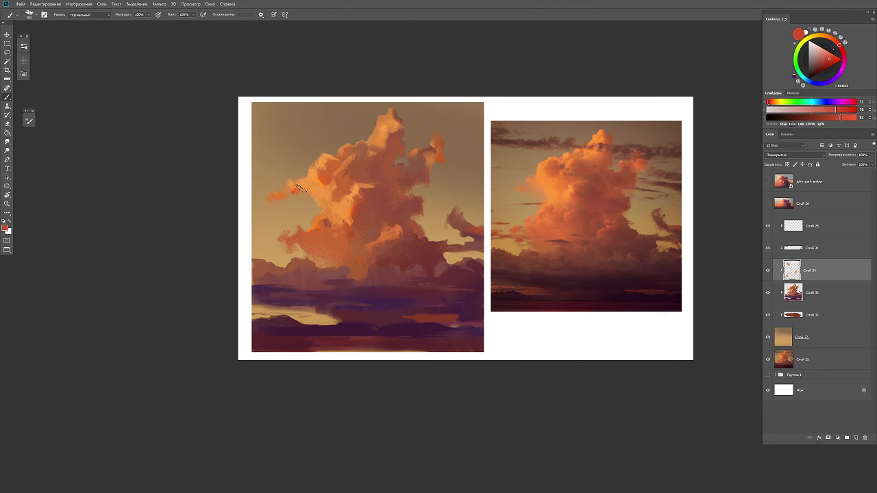
left_click(407, 145, "alt")
key("ctrl+e")
Add a new clipped layer and paint sampled reddish-brown tones over the tower's shaded middle, ready for smudging
left_click(856, 439)
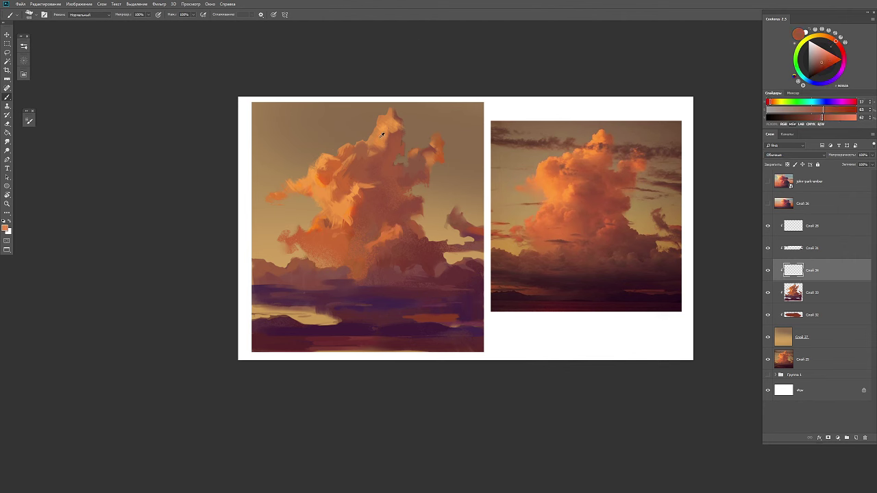
left_click(383, 183, "alt")
left_click(370, 184, "alt")
left_click(433, 165, "alt")
key("r")
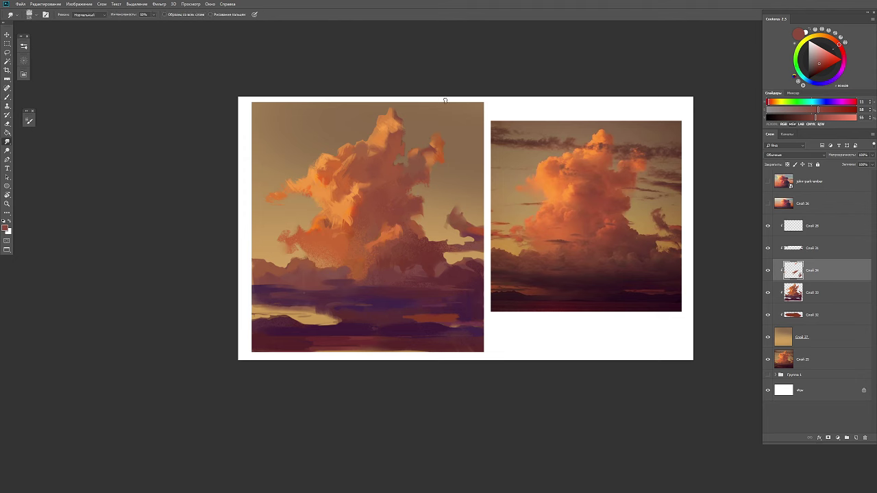
Mirror the view back and paint sampled oranges into the sunlit edge at the tower's centre with another brush
key("h")
scroll(445, 102, "up", 3)
scroll(445, 101, "down", 1)
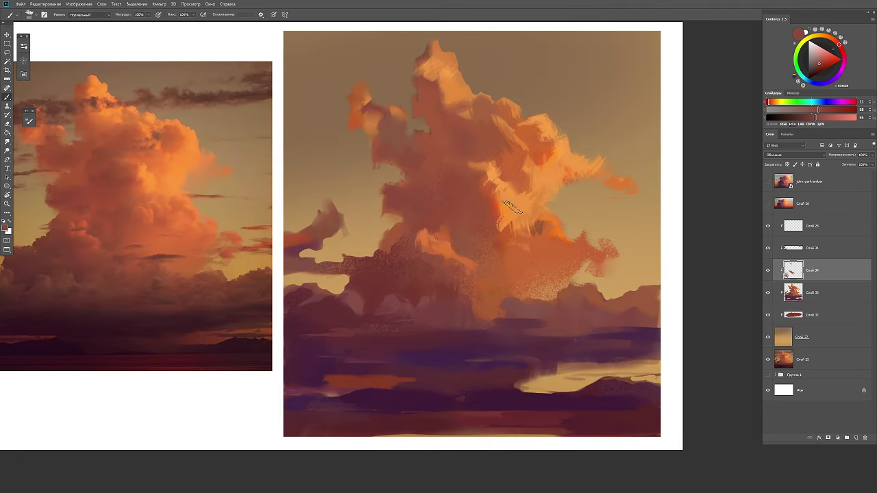
key("b")
right_click(505, 212)
key("Escape")
left_click(504, 176, "alt")
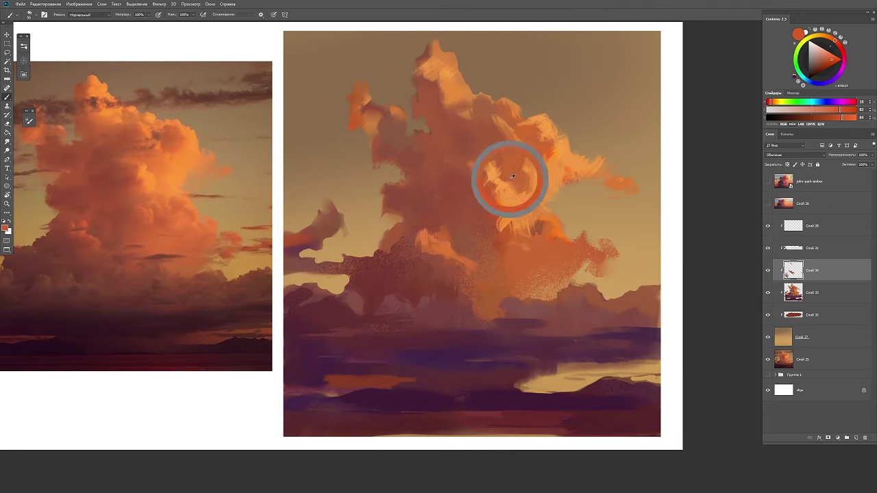
left_click(619, 183, "alt")
left_click(518, 197, "alt")
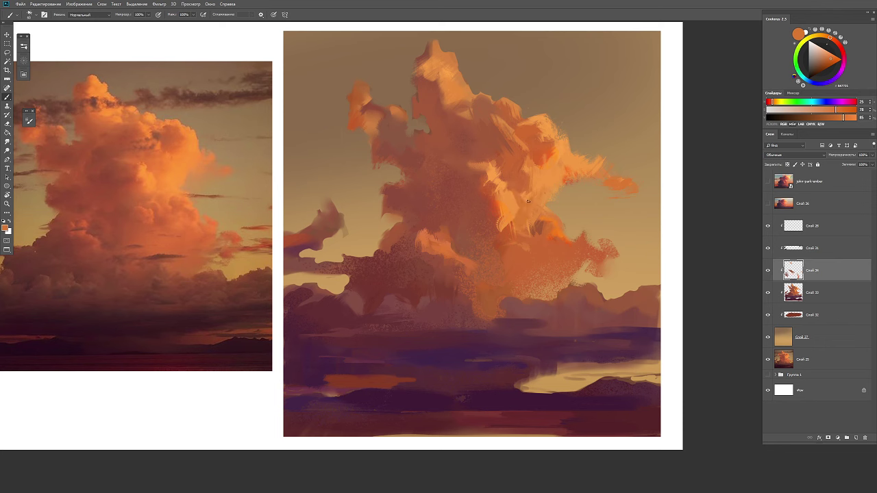
Paint small orange and rust billows at the foot of the tower's sunlit side with sampled tones
left_click(536, 236)
left_click(544, 216, "alt")
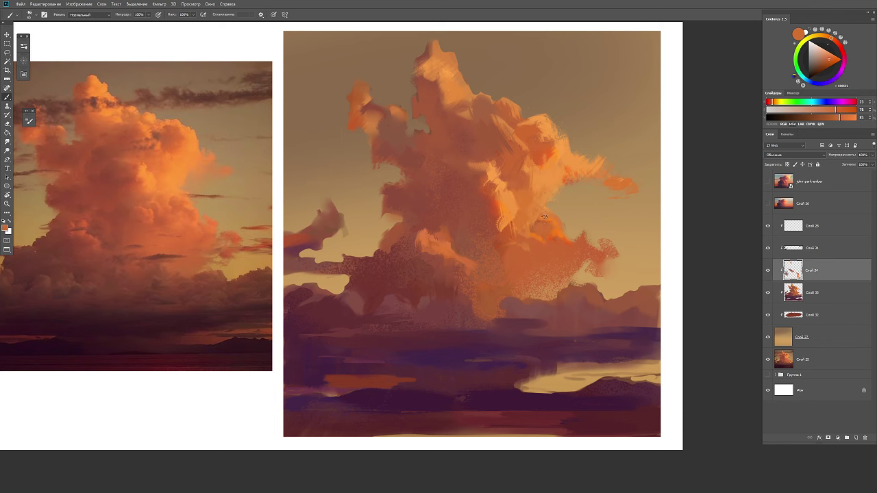
left_click(519, 248)
left_click(519, 248, "alt")
left_click(520, 250)
left_click(521, 251, "alt")
left_click(520, 251, "alt")
Reshape the edge of the bright central highlight by alternating sampled light orange and rust shadow tones
left_click_drag(503, 233, 500, 205)
left_click(498, 184)
left_click(502, 206, "alt")
left_click(499, 199)
left_click(499, 201, "alt")
left_click(519, 166)
left_click(505, 182, "alt")
left_click(489, 172, "alt")
left_click(492, 170)
left_click(497, 182, "alt")
left_click(494, 179, "alt")
left_click(488, 192, "alt")
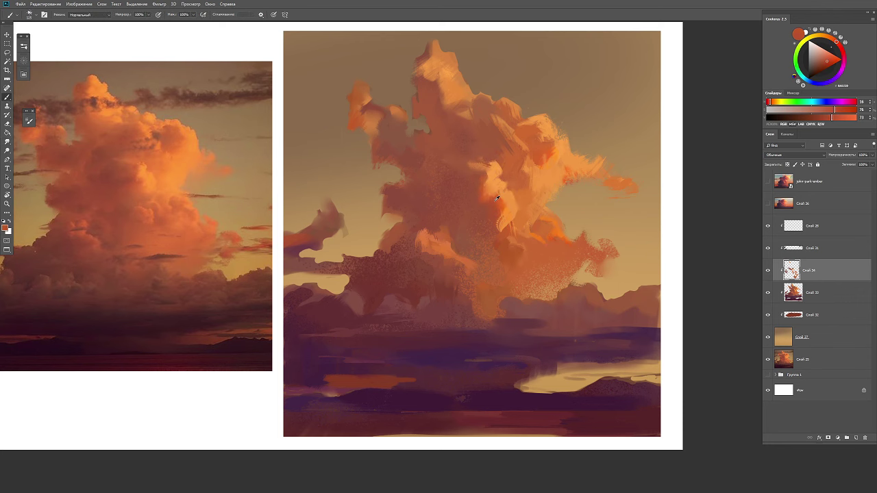
Brighten the top of the central highlight with sampled light orange and the Dodge tool, then merge the layer down
left_click(530, 117, "alt")
left_click(514, 144, "alt")
left_click(500, 164, "alt")
left_click(491, 177, "alt")
key("o")
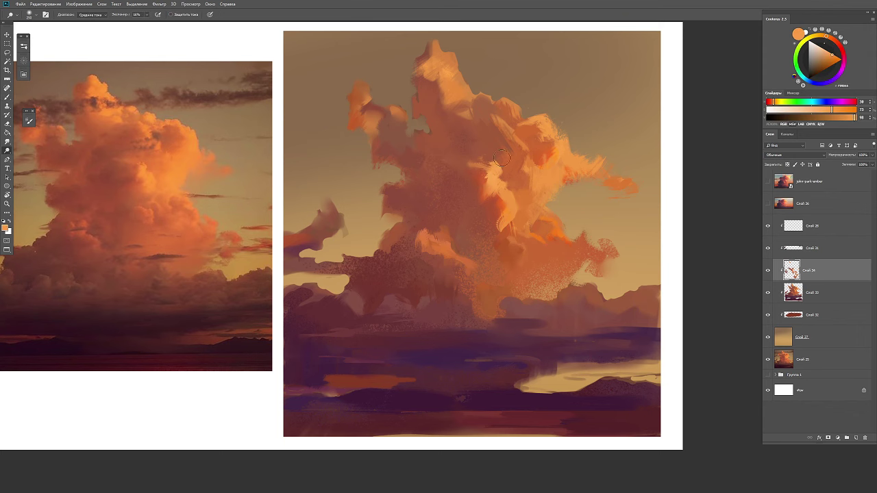
key("ctrl+e")
Choose a brush from the Sketch brushes group and paint pale orange strokes on the central highlight and lower sunlit flank
key("b")
right_click(530, 200)
scroll(657, 301, "down", 1)
left_click(719, 318)
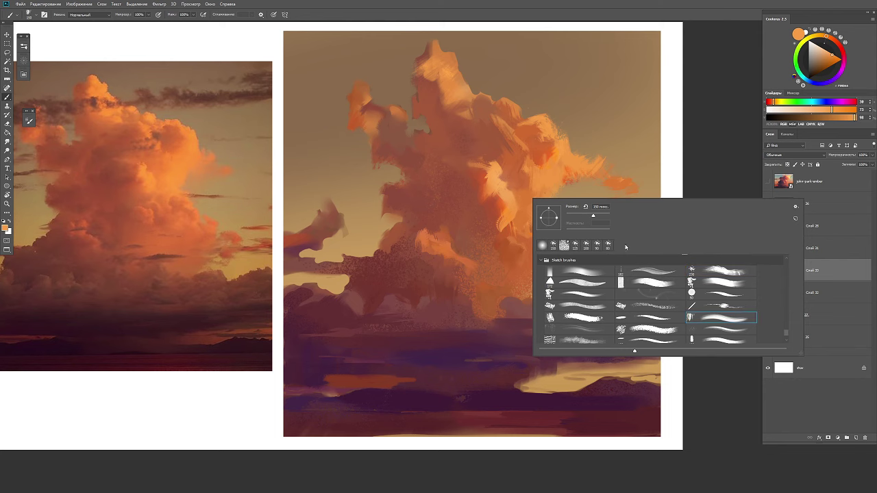
left_click(507, 199, "alt")
left_click(496, 182, "alt")
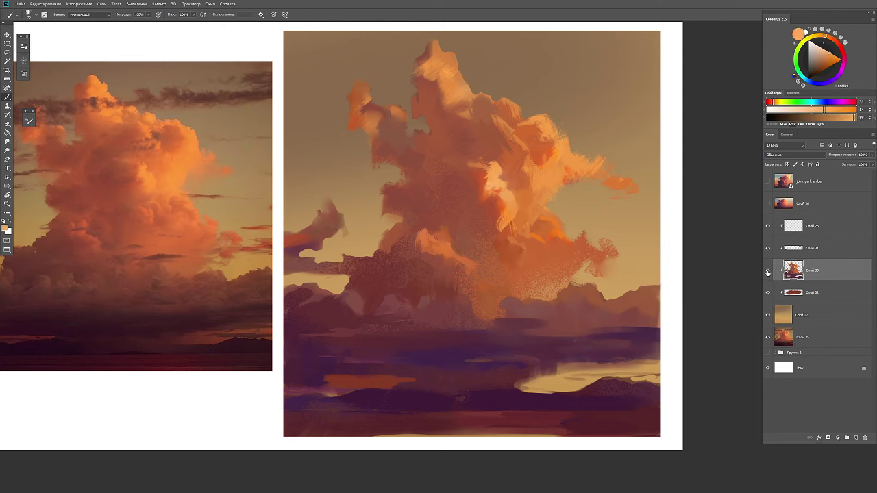
left_click(587, 149, "alt")
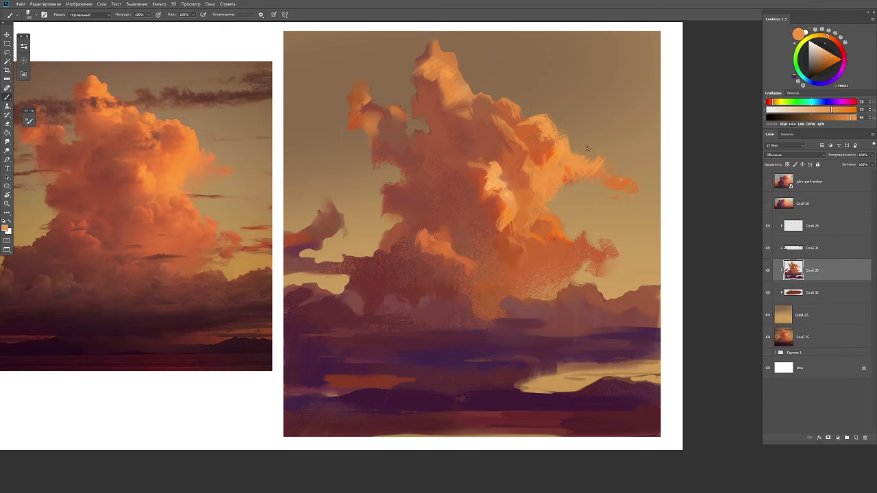
left_click(521, 235, "alt")
left_click(549, 213, "alt")
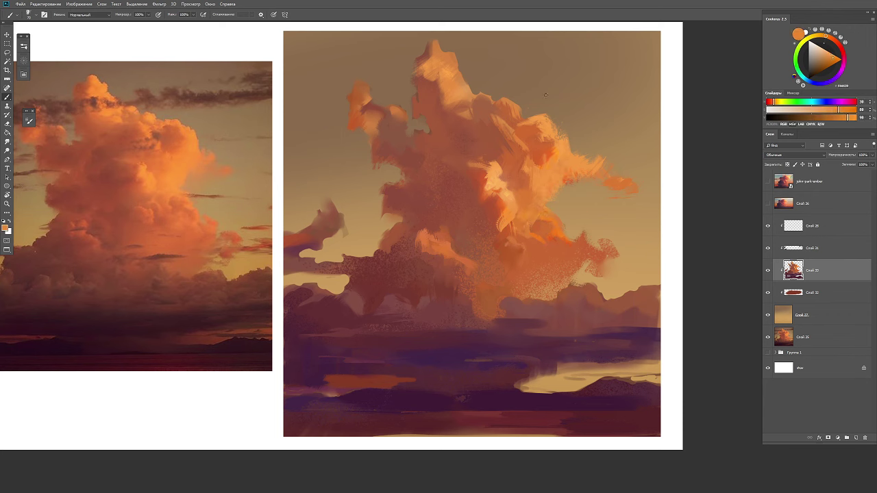
Define the small lit billow at the tower's lower left with sampled orange tones
left_click(448, 226, "alt")
left_click(436, 234, "alt")
left_click(452, 255, "alt")
left_click(448, 279, "alt")
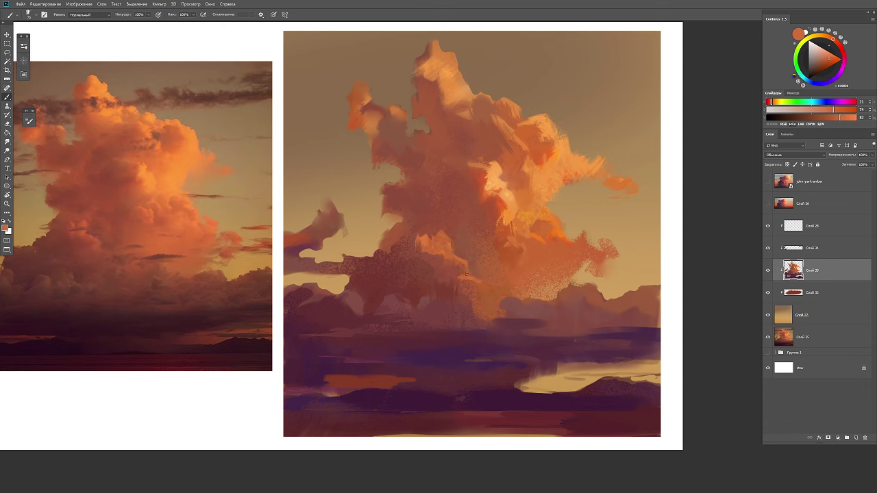
Sample tones from the upper lit edge and shaded left edge of the tower and paint into those contours
left_click(484, 131, "alt")
left_click(489, 118, "alt")
left_click(414, 172, "alt")
left_click(421, 170, "alt")
Refine the shape of the tower's peak and upper sunlit ridge with sampled orange tones
left_click_drag(422, 118, 442, 154)
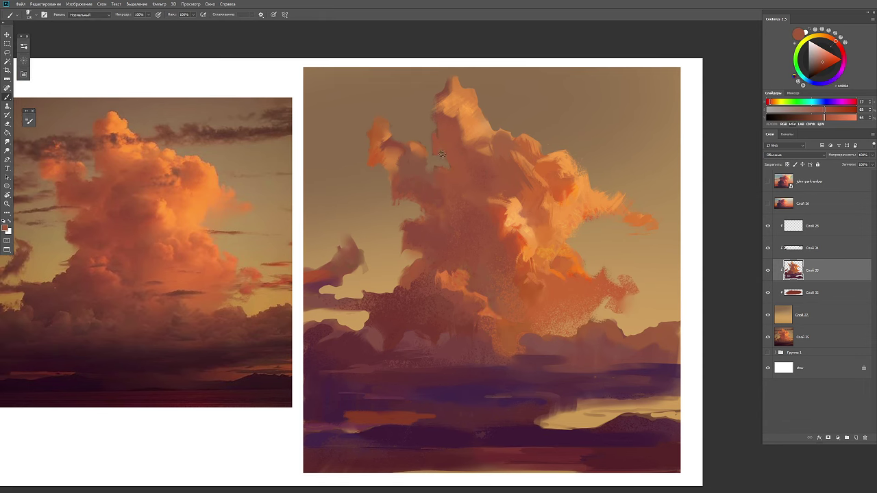
left_click_drag(447, 112, 459, 145)
left_click(453, 125, "alt")
left_click(545, 213, "alt")
left_click(475, 162, "alt")
left_click(491, 140, "alt")
left_click(526, 163, "alt")
key("ctrl+minus")
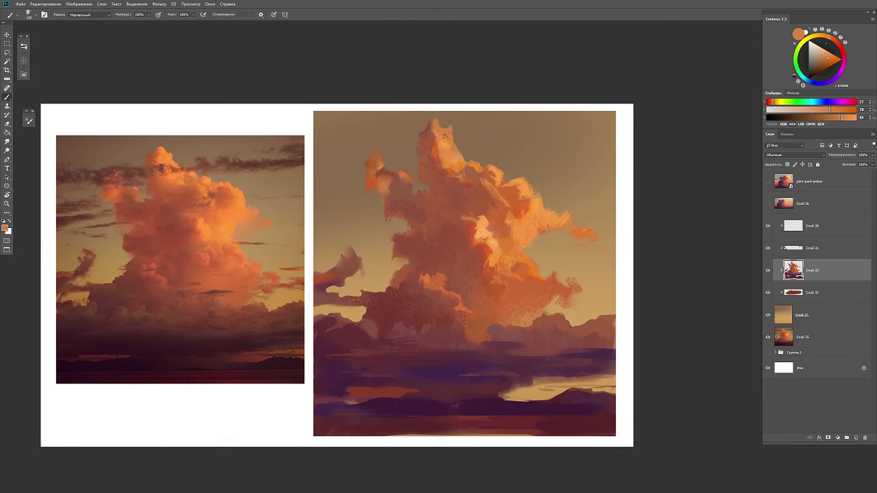
left_click(433, 125, "alt")
key("e")
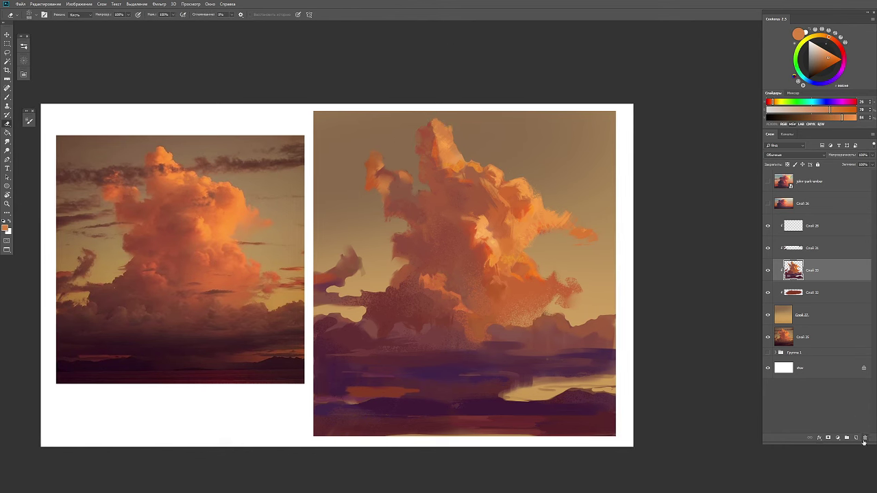
Paint a thin dark purple cloud streak across the tower's right edge on a new clipped layer and taper it by erasing
left_click(856, 437)
key("b")
right_click(440, 227)
key("Escape")
left_click(527, 259, "alt")
left_click_drag(550, 252, 606, 252)
left_click(512, 266, "alt")
key("e")
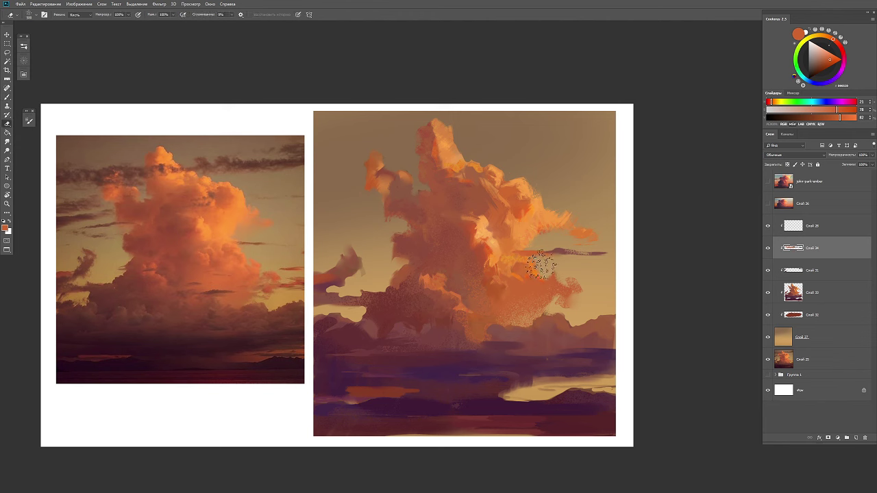
left_click_drag(583, 251, 607, 252)
Paint thin dark red cloud streaks in the sky left of the tower and taper their ends by erasing
key("b")
left_click(401, 317, "alt")
mouse_move(358, 220)
left_mouse_down()
mouse_move(418, 218)
mouse_move(333, 221)
left_mouse_up()
key("e")
key("b")
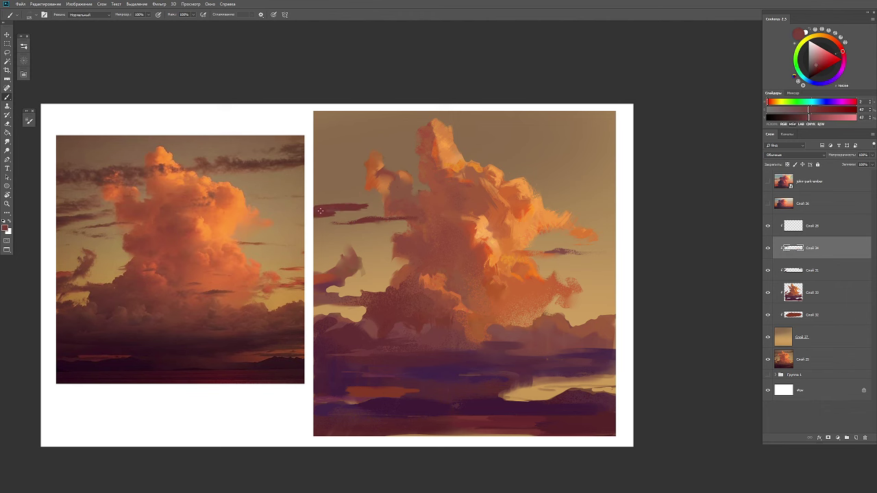
key("e")
left_click_drag(374, 204, 346, 206)
key("b")
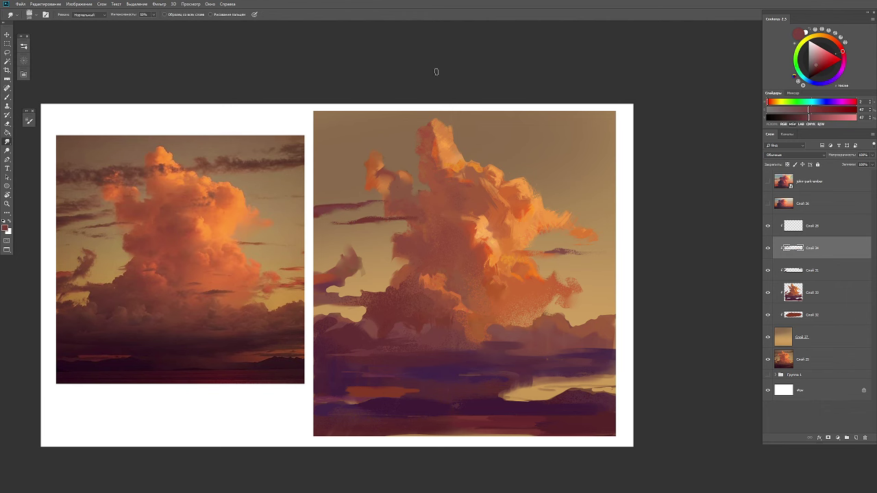
Merge the lower streak layer into the main cloud layer and refine the edge of the small wispy cloud left of the tower
scroll(480, 206, "down", 2)
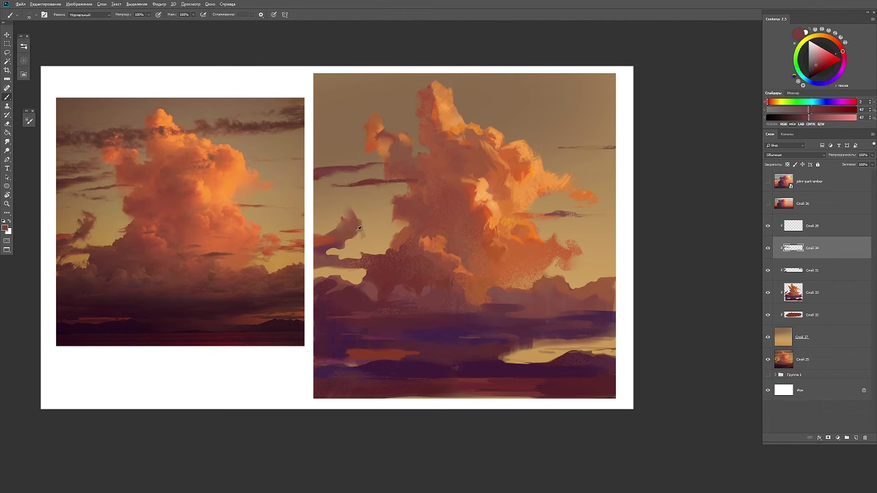
left_click(354, 218, "alt")
key("ctrl+e")
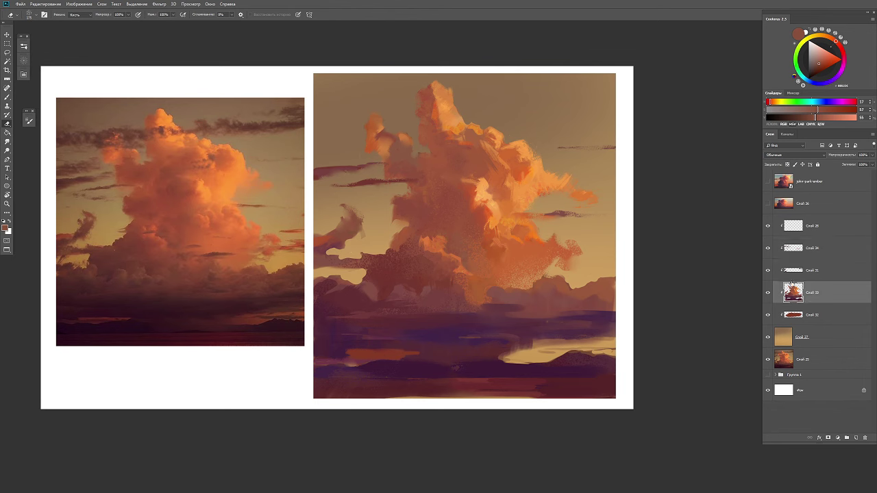
key("e")
left_click(361, 232, "alt")
key("b")
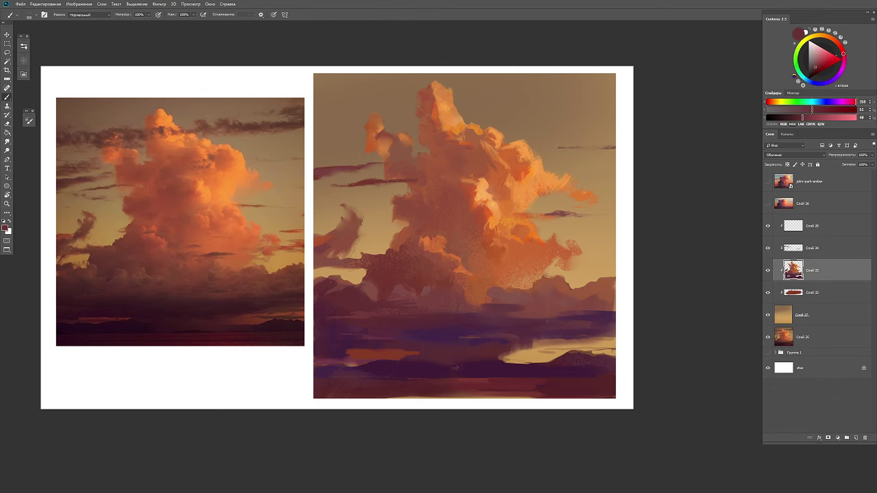
Paint sampled reddish-brown tones over the shaded left part of the tower's base within a selection
scroll(260, 242, "down", 2)
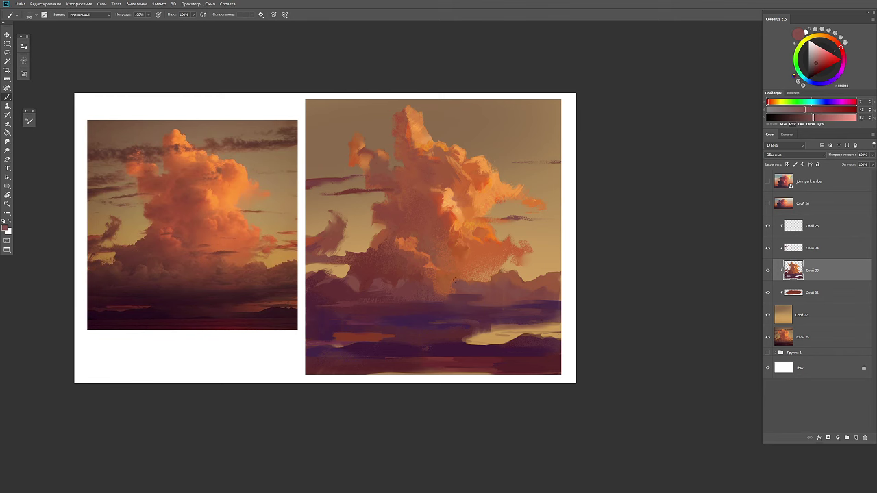
left_click(430, 277, "alt")
right_click(404, 270)
key("Escape")
left_click(411, 288, "alt")
left_click_drag(356, 253, 411, 277)
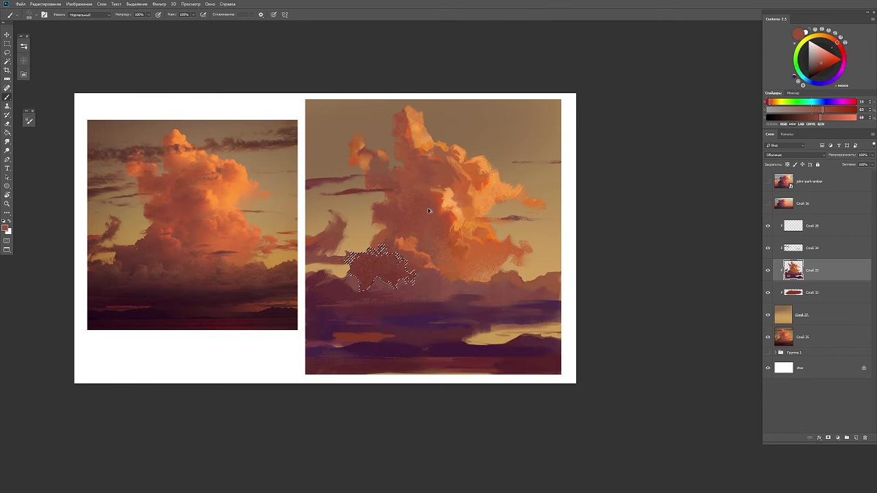
left_click(397, 312, "alt")
key("ctrl+d")
Sample red-brown tones below the tower and work speckled texture into its lower base
scroll(472, 304, "down", 1)
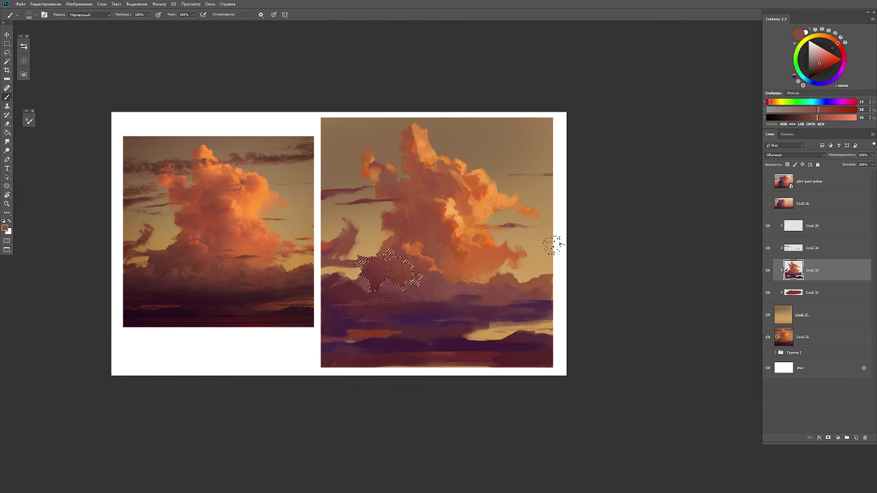
scroll(468, 277, "up", 1)
left_click(441, 282, "alt")
left_click(442, 280, "alt")
scroll(460, 288, "up", 2)
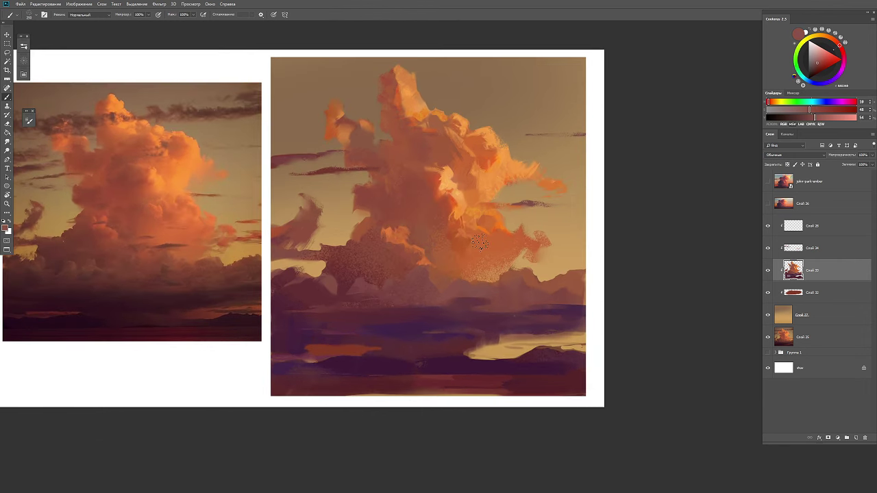
Sample an orange-brown tone from the tower, choose another brush at a smaller size and touch up beside its upper right edge
left_click(433, 113, "alt")
right_click(438, 130)
double_click(624, 259)
key("bracketleft")
key("bracketleft")
key("bracketleft")
left_click_drag(524, 147, 568, 141)
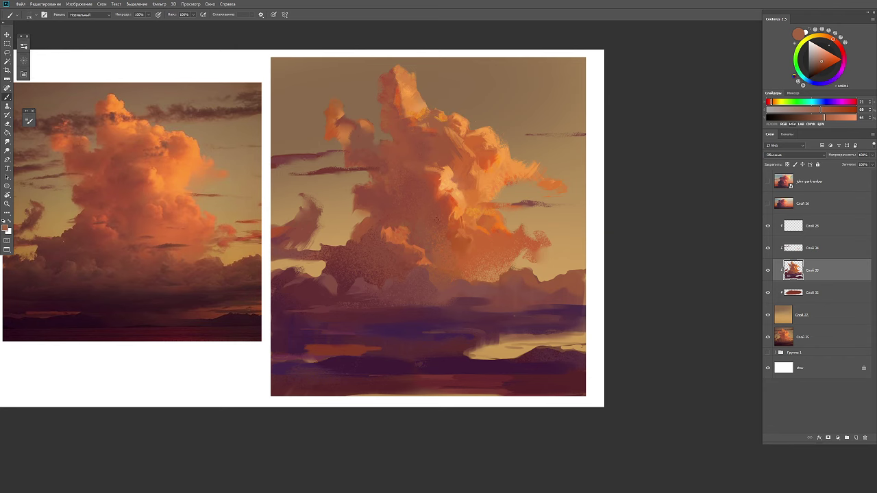
Sample dark red-purple tones from the cloud bank and blend them upward into the tower's shaded base
left_click(419, 363, "alt")
left_click(353, 297, "alt")
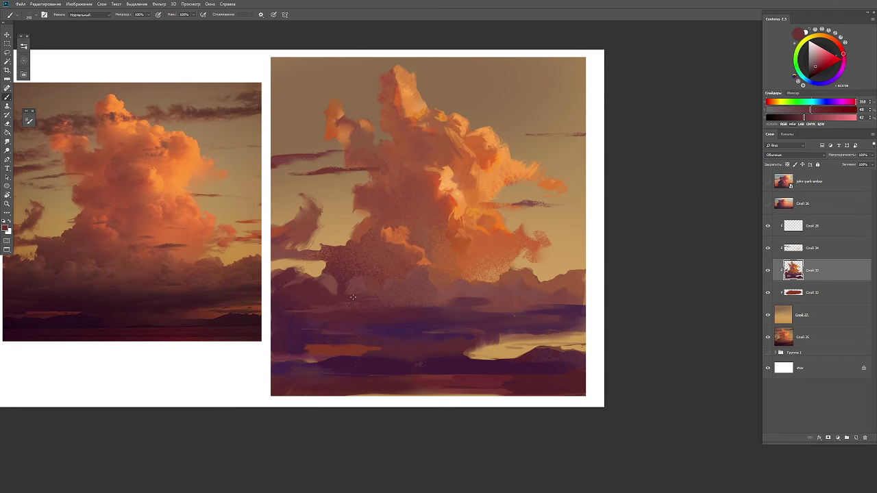
left_click(378, 300, "alt")
left_click_drag(379, 300, 393, 264)
right_click(445, 266)
key("Escape")
left_click(454, 280, "alt")
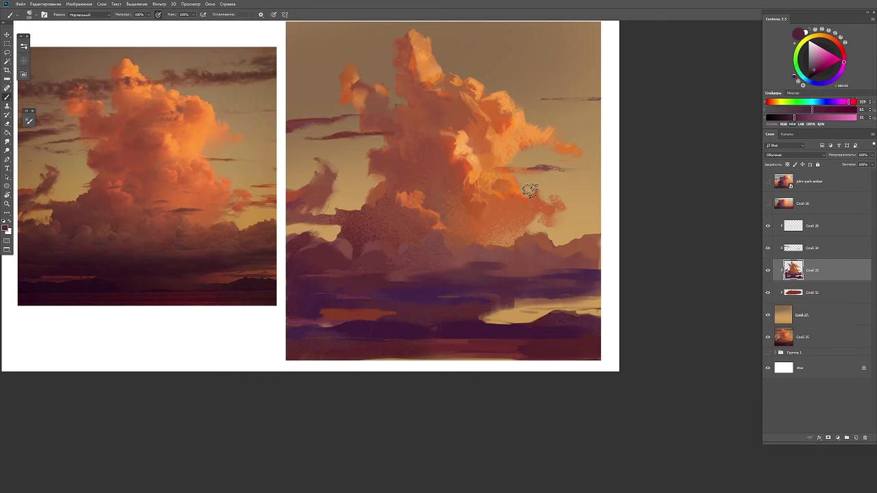
Select a long horizontal strip below the cloud bank's crest, paint sampled dark purple-red texture into it and smudge the transition
right_click(378, 274)
left_click(345, 280, "alt")
key("l")
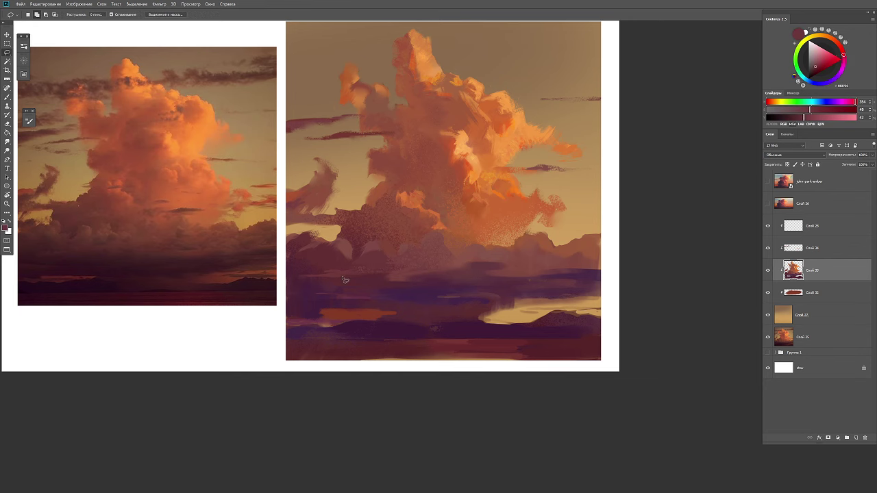
left_click_drag(440, 263, 356, 269)
key("b")
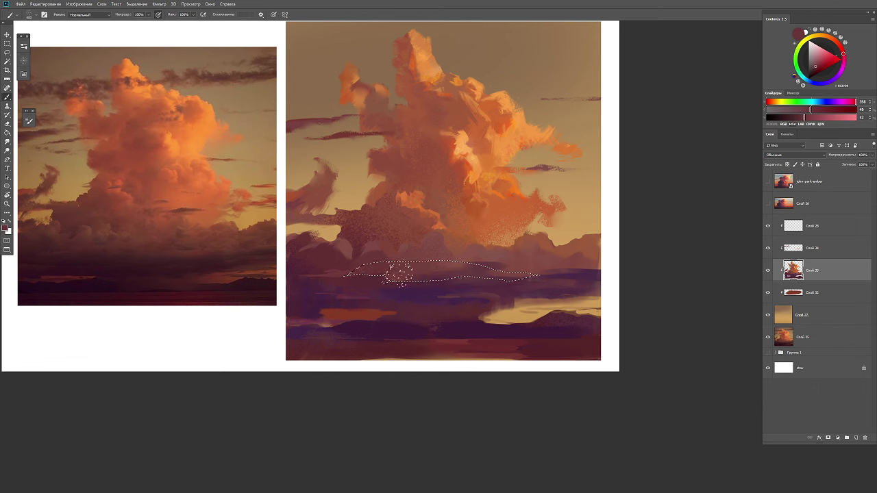
left_click(411, 283, "alt")
key("ctrl+d")
key("r")
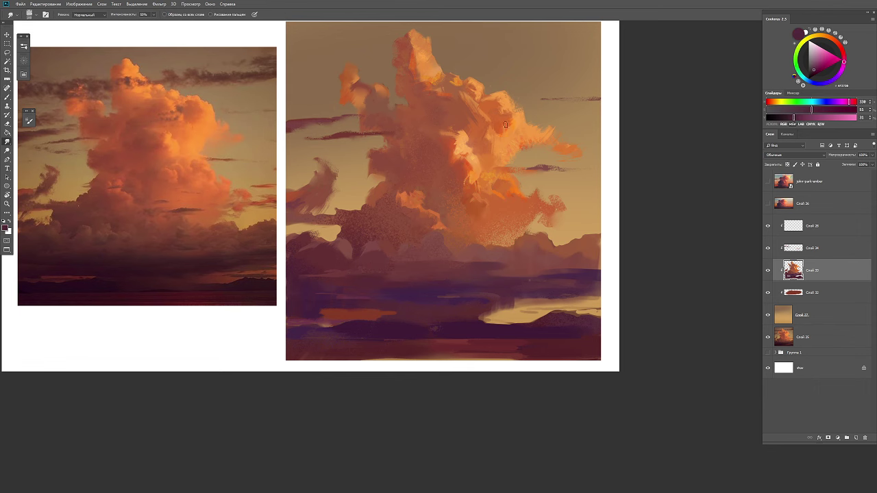
left_click(480, 277, "alt")
scroll(600, 193, "down", 2)
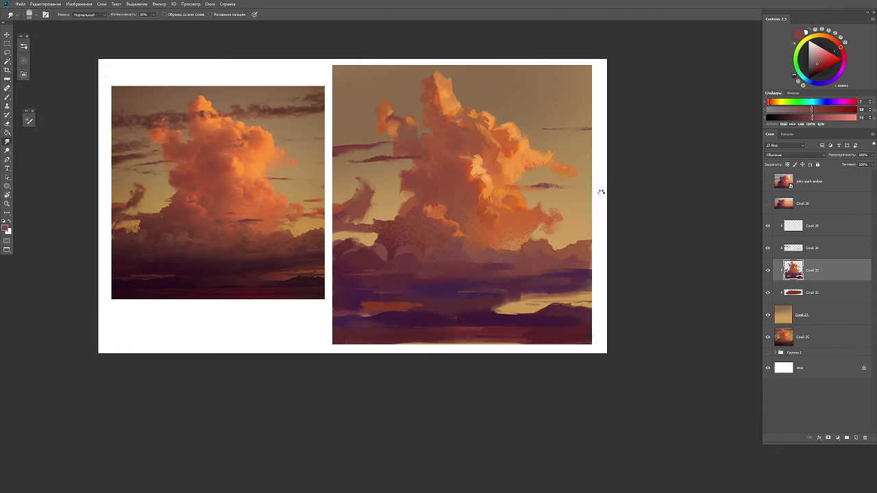
Flip the canvas horizontally and touch up the cloud bank's crest below the tower within a selection
key("ctrl+shift+h")
key("ctrl+shift+d")
key("b")
left_click(832, 60)
left_click_drag(198, 213, 264, 240)
key("ctrl+d")
key("l")
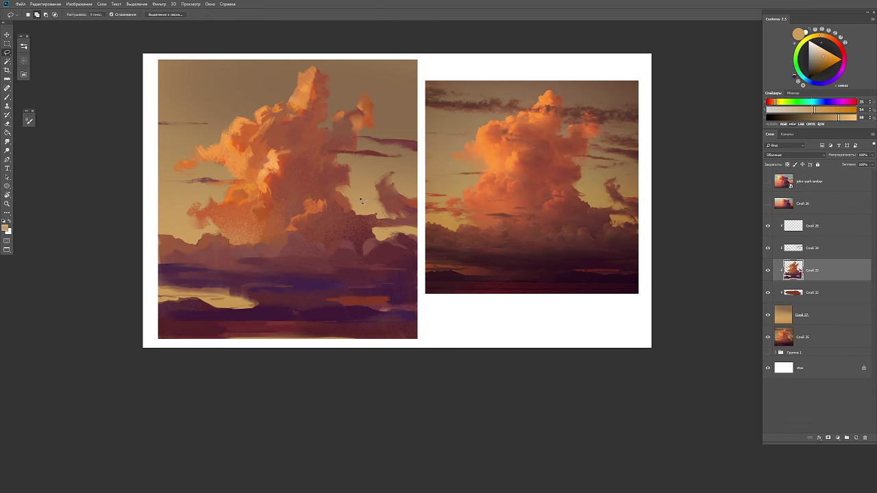
Reshape the crest of the cloud bank on the right of the flipped painting with sampled tones inside lasso selections
key("b")
left_click(306, 235, "alt")
mouse_move(365, 229)
left_mouse_down()
mouse_move(305, 235)
mouse_move(351, 247)
mouse_move(312, 260)
mouse_move(404, 248)
left_mouse_up()
key("l")
key("b")
left_click(365, 230, "alt")
key("ctrl+d")
left_click(436, 166, "alt")
scroll(321, 280, "up", 1)
Lasso a jagged area under the middle of the tower and paint sampled reddish-brown into it
key("l")
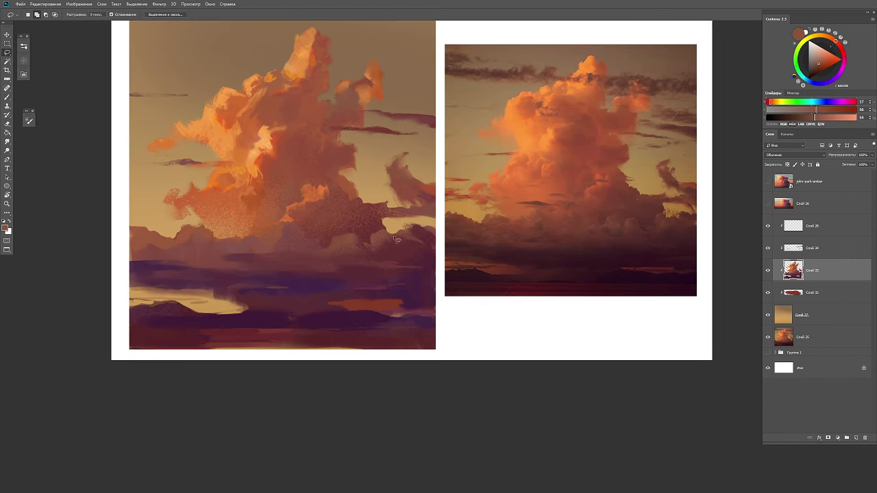
left_click_drag(278, 241, 277, 239)
key("b")
left_click(401, 152, "alt")
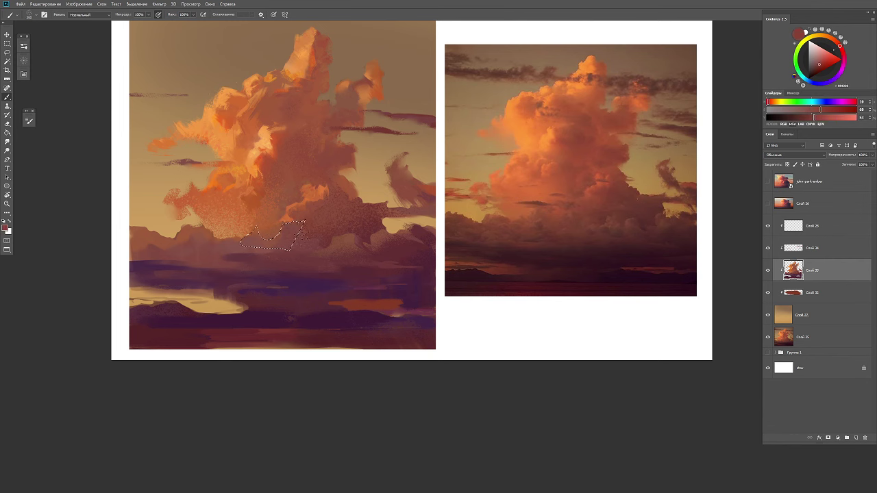
key("ctrl+d")
Paint and smudge a sampled tone into the cloud bank below the tower's shaded right base
key("l")
key("b")
left_click(353, 248, "alt")
key("r")
key("b")
Switch brushes and shape small billows along the right part of the cloud bank's crest with sampled tones
right_click(372, 218)
double_click(558, 354)
left_click(341, 237, "alt")
left_click(380, 234, "alt")
right_click(393, 221)
double_click(586, 313)
left_click(339, 238, "alt")
left_click(340, 245, "alt")
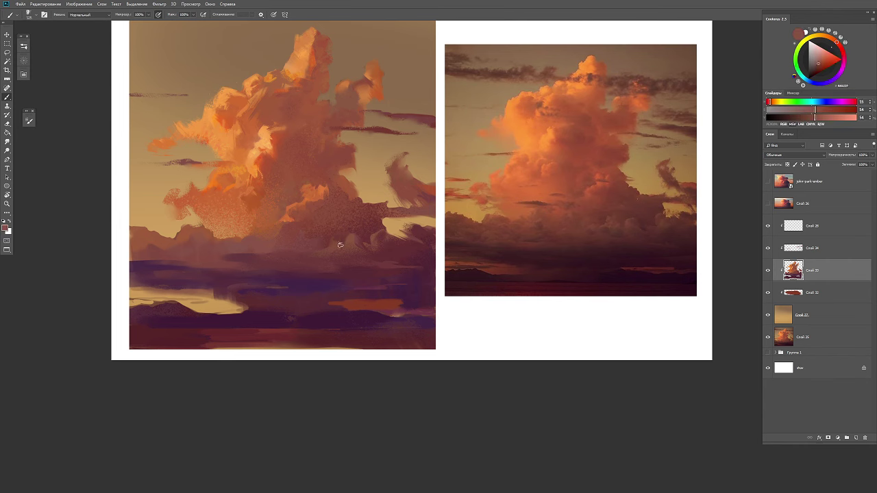
Sample orange and red-brown tones and blend the middle of the tower's base into the cloud bank beneath it
left_click(266, 196, "alt")
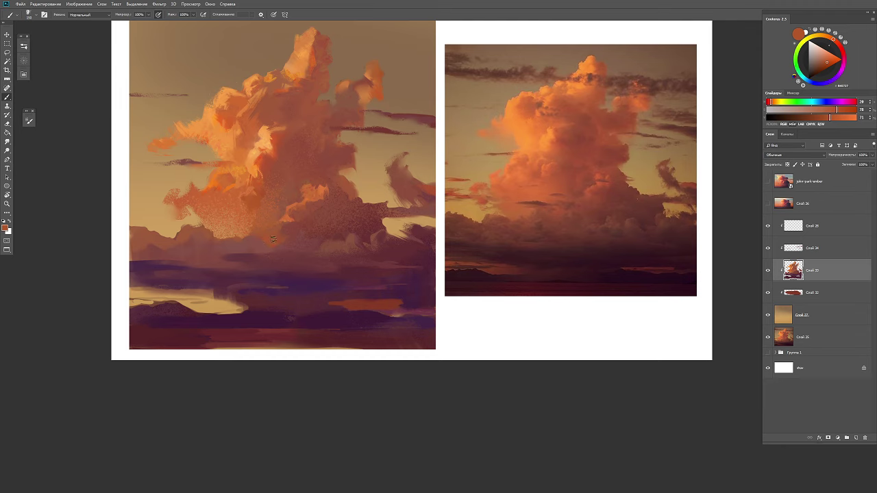
scroll(346, 173, "down", 1)
left_click(343, 240, "alt")
left_click(274, 241, "alt")
left_click(298, 232, "alt")
left_click(311, 239, "alt")
left_click(249, 230, "alt")
left_click(264, 233, "alt")
left_click(268, 238, "alt")
left_click(273, 242, "alt")
Paint small puffs along the left part of the cloud bank's crest with sampled mid and dark tones
left_click(183, 246, "alt")
left_click(190, 226, "alt")
left_click(195, 224, "alt")
left_click(206, 220, "alt")
left_click(201, 227, "alt")
left_click(214, 222, "alt")
left_click(227, 219, "alt")
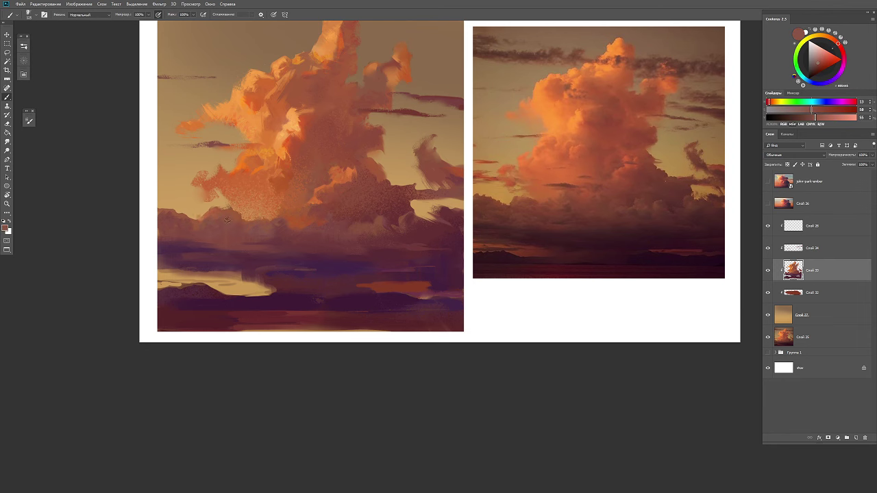
left_click(278, 227, "alt")
left_click(281, 234, "alt")
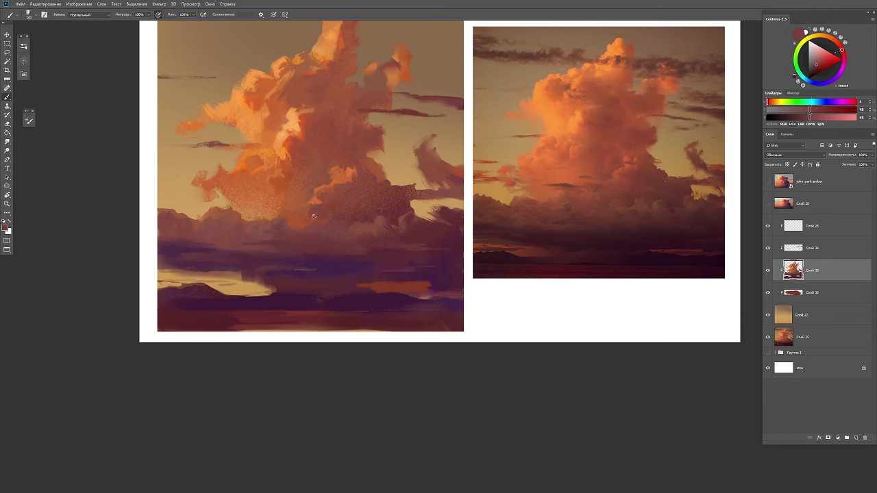
Return the canvas to its unflipped view and paint sampled dark purples over a lassoed area above the horizon hills
key("h")
left_click(430, 241, "alt")
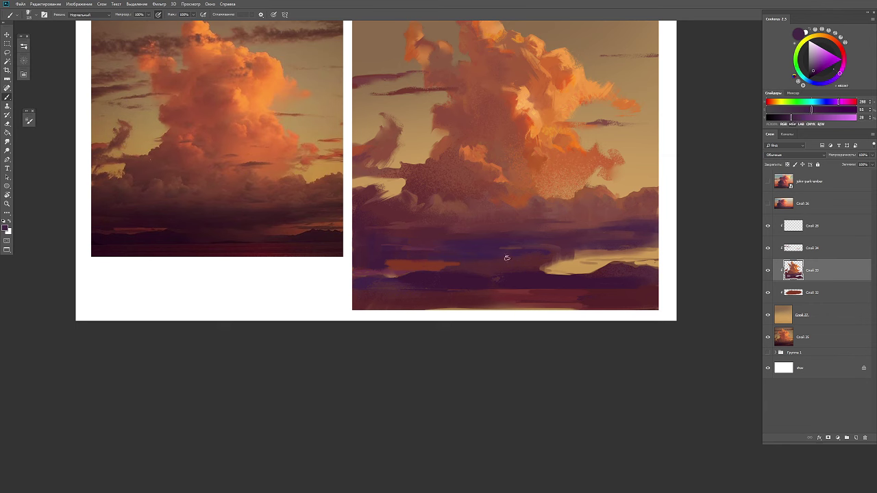
left_click(493, 277, "alt")
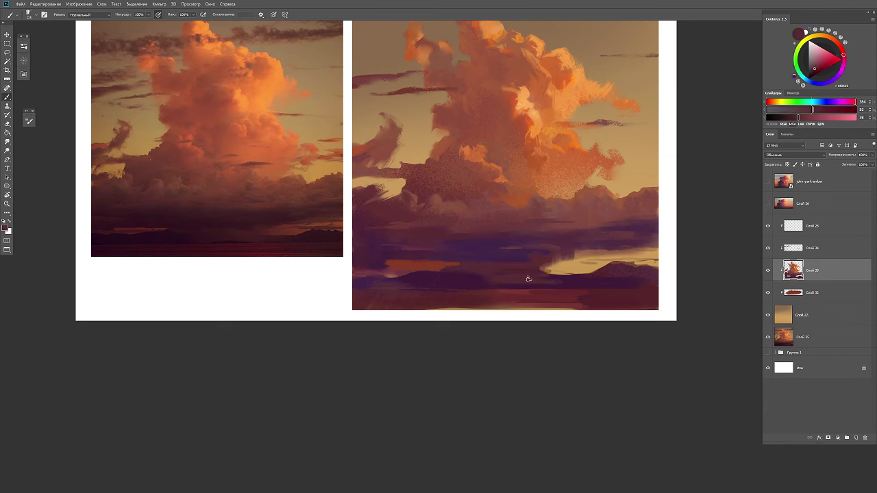
key("l")
mouse_move(441, 270)
left_mouse_down()
mouse_move(489, 290)
mouse_move(493, 251)
left_mouse_up()
key("b")
right_click(493, 250)
scroll(750, 386, "down", 1)
key("Escape")
left_click(566, 302, "alt")
left_click(566, 302, "alt")
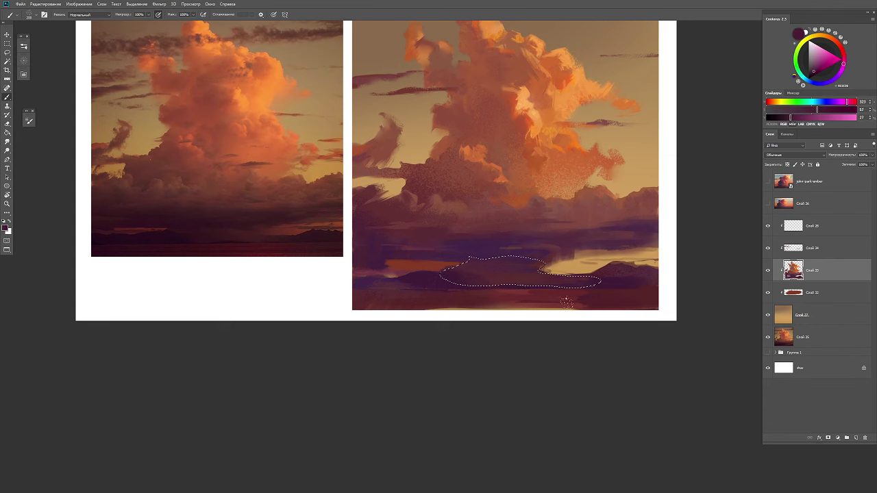
Break up the left end of the yellow sky gap with lassoed strokes, textured dark tones and smudging
key("l")
mouse_move(559, 269)
left_mouse_down()
mouse_move(541, 274)
mouse_move(584, 256)
mouse_move(548, 271)
mouse_move(582, 281)
left_mouse_up()
key("b")
key("l")
key("b")
key("l")
mouse_move(534, 269)
left_mouse_down()
mouse_move(570, 263)
mouse_move(487, 267)
mouse_move(521, 283)
mouse_move(546, 270)
left_mouse_up()
key("r")
key("l")
key("b")
left_click(594, 196, "alt")
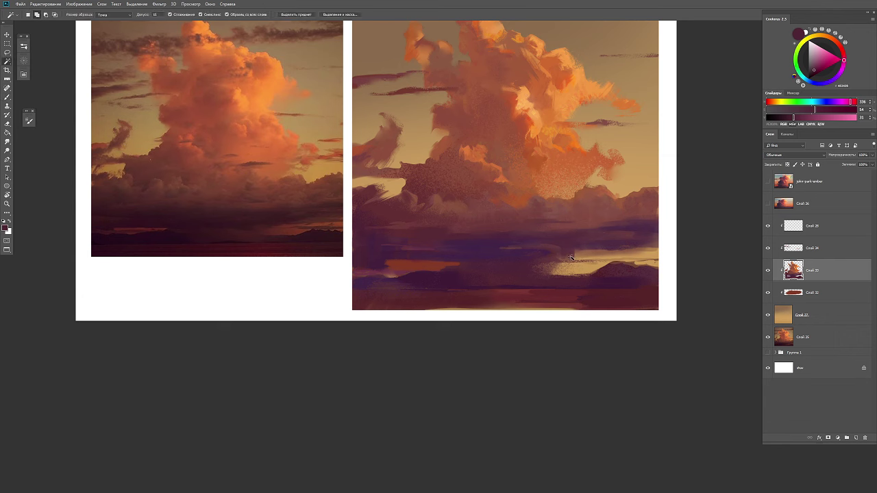
Lasso the cloud strip above the yellow sky gap and paint dark purple into it
key("l")
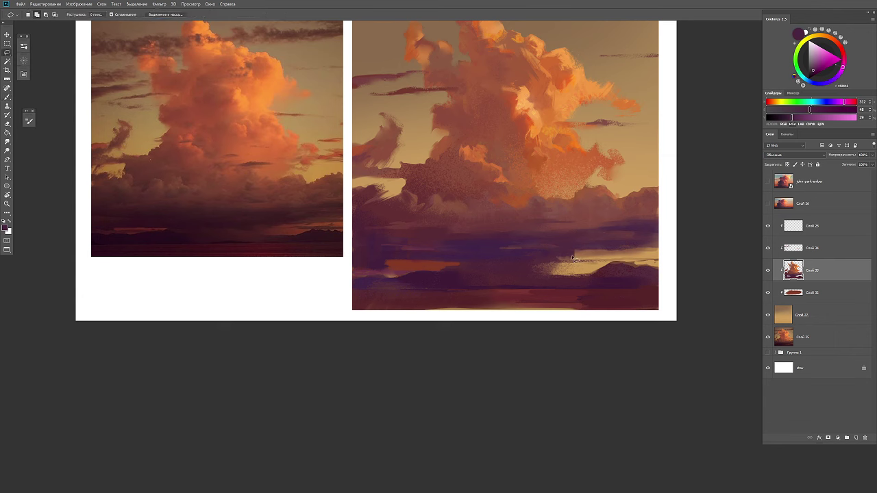
left_click_drag(650, 248, 556, 252)
key("b")
left_click(814, 68)
left_click(644, 253, "alt")
key("ctrl+d")
Sample the light ochre of the yellow sky gap and refine the gap's shape within a selection
key("l")
key("b")
left_click(635, 266, "alt")
scroll(616, 267, "down", 2)
scroll(548, 267, "up", 2)
scroll(498, 268, "down", 1)
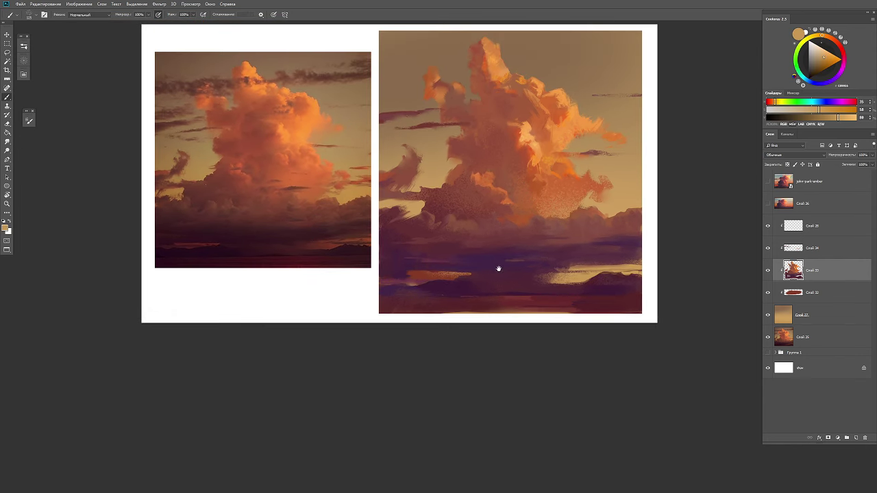
Paint dark red-purple tones into selected strips above the yellow sky gap and along the sea's lower edge
left_click(452, 284, "alt")
key("ctrl+d")
key("ctrl+shift+d")
left_click(645, 250, "alt")
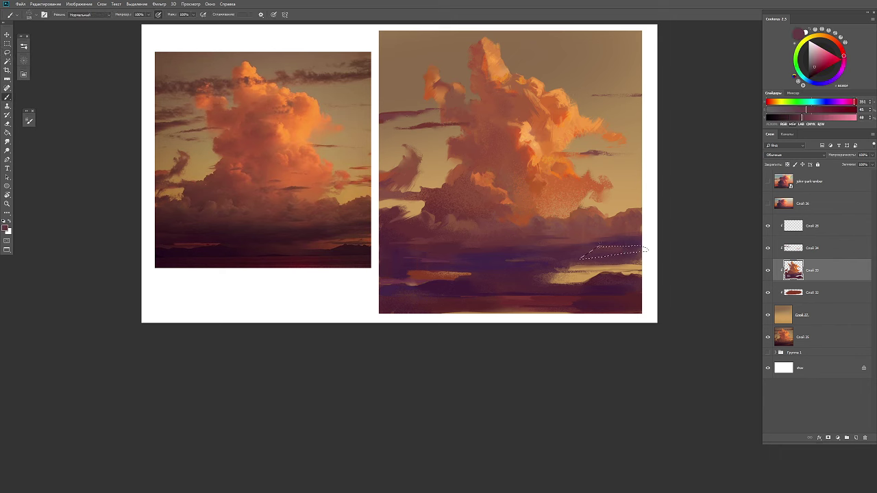
scroll(396, 174, "right", 1)
key("ctrl+shift+d")
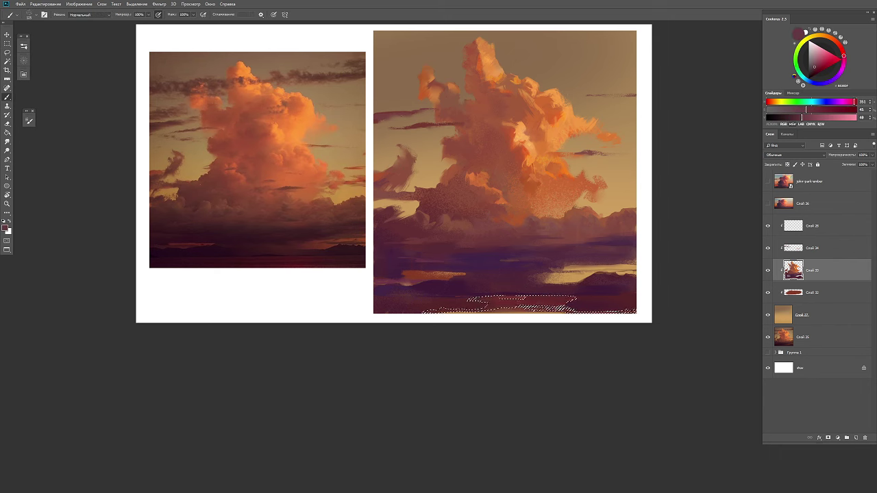
key("ctrl+d")
Add a new clipped layer above the streaks and paint a dark purple cloud band across the upper sky and tower peak
left_click(808, 253)
key("ctrl+shift+alt+n")
key("l")
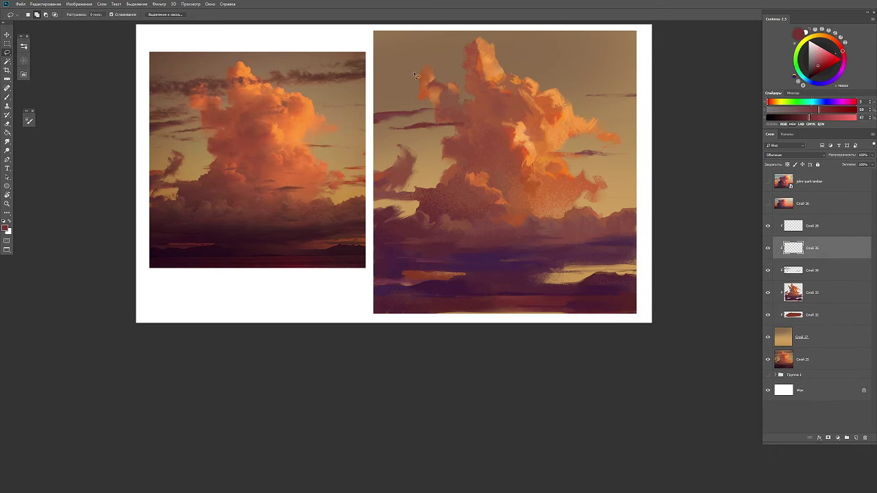
key("b")
left_click_drag(369, 91, 617, 51)
Build up the right end of the upper cloud band with textured dark red strokes and load the layer's outline as a selection
right_click(598, 65)
key("Escape")
right_click(593, 65)
key("Escape")
mouse_move(592, 45)
left_mouse_down()
mouse_move(572, 43)
mouse_move(636, 46)
mouse_move(609, 43)
left_mouse_up()
right_click(590, 54)
key("Escape")
left_click(792, 248, "ctrl")
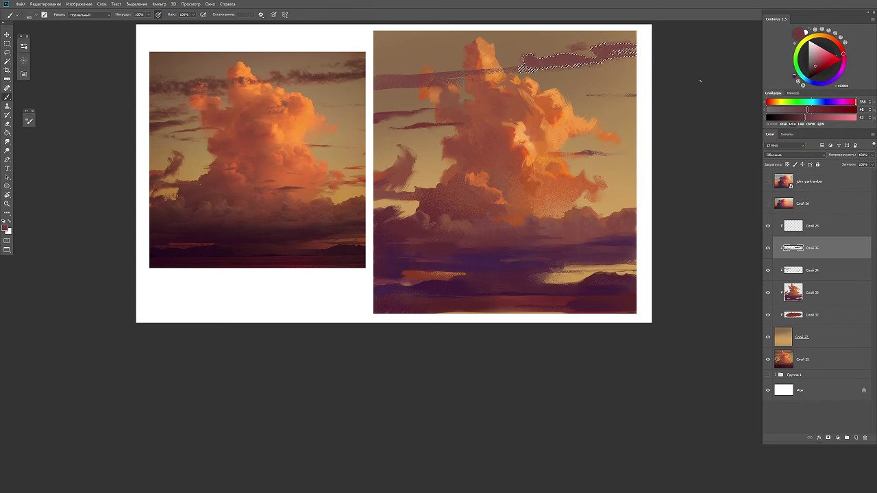
Clear the selection, darken the left part of the upper cloud band and break up its edges by erasing
key("ctrl+d")
left_click_drag(450, 80, 389, 84)
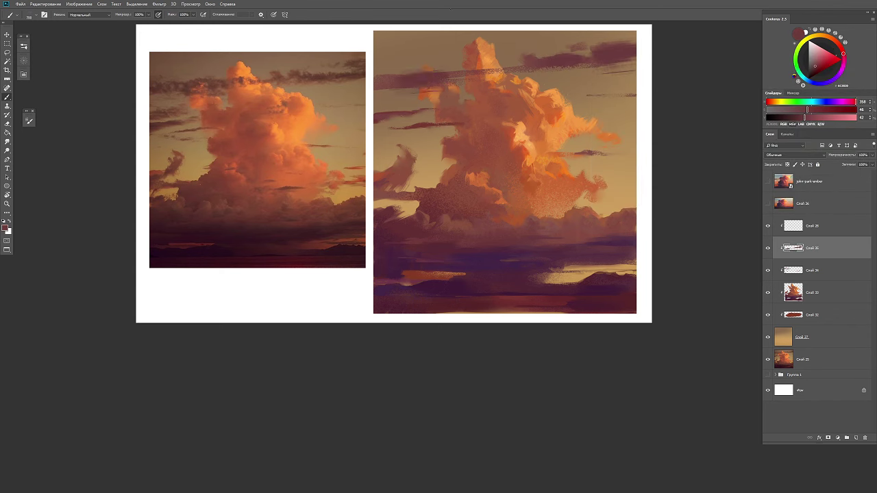
left_click(388, 72, "alt")
key("e")
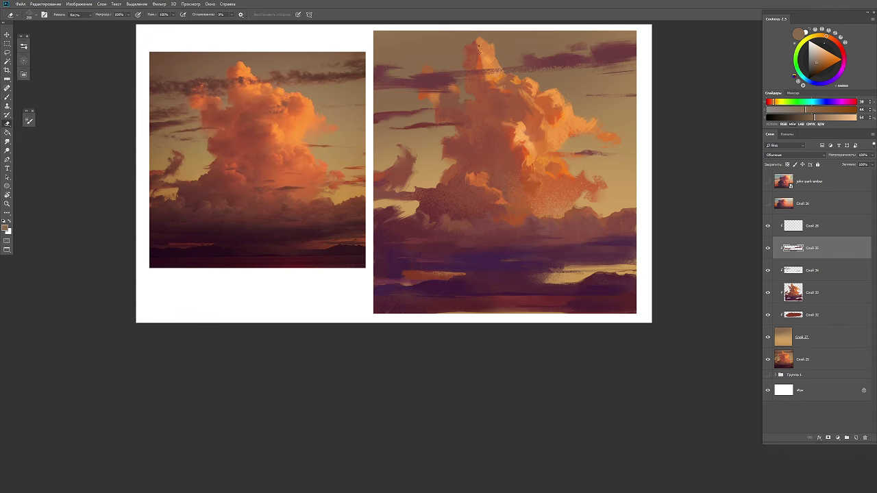
Add another clipped layer above the cloud band and set its blending mode to Screen
scroll(603, 42, "down", 1)
scroll(553, 206, "up", 2)
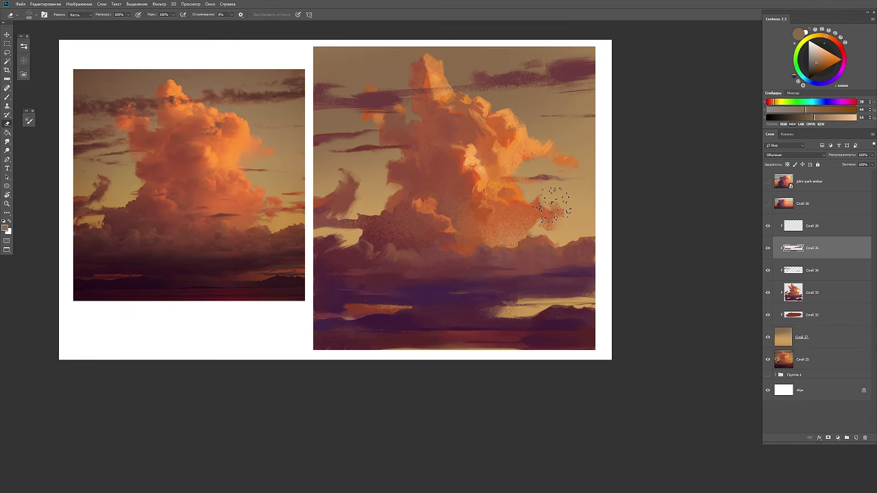
key("ctrl+shift+alt+n")
left_click(795, 155)
left_click(795, 209)
key("w")
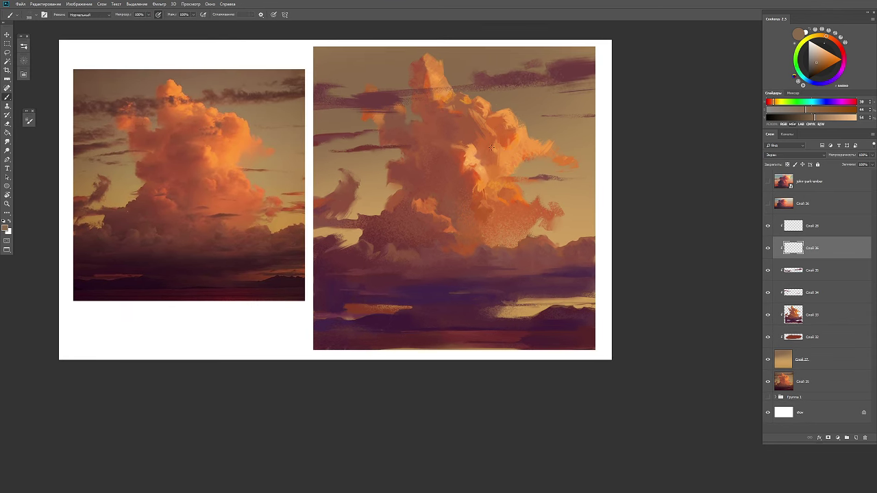
Select the warm tones of the cloud tower by colour, brush subtle texture into them and clear the selection
left_click(483, 167)
key("b")
right_click(522, 170)
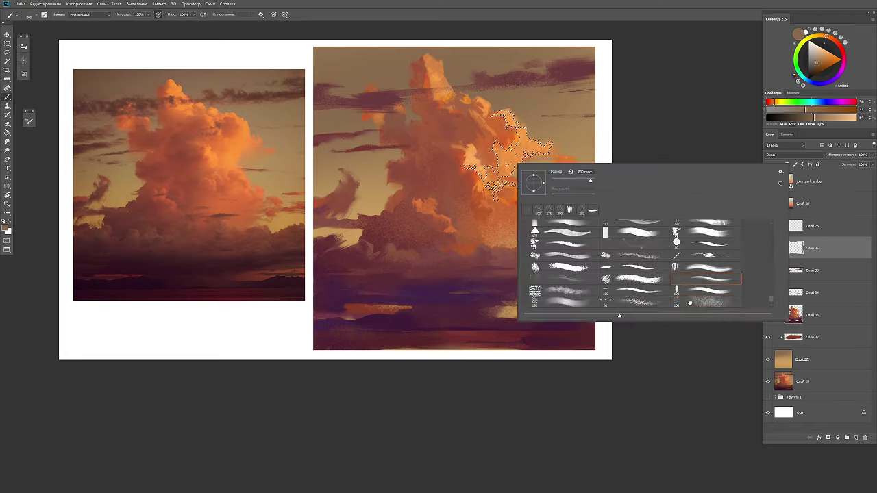
left_click(573, 246)
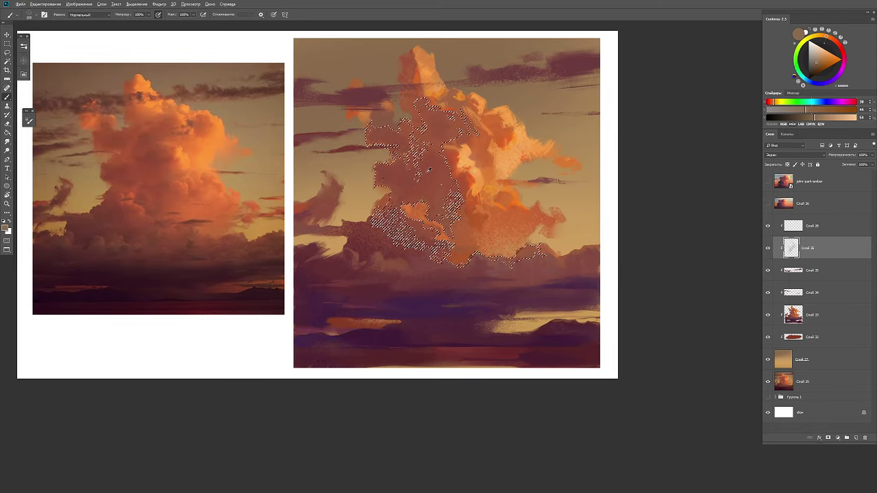
key("ctrl+d")
key("e")
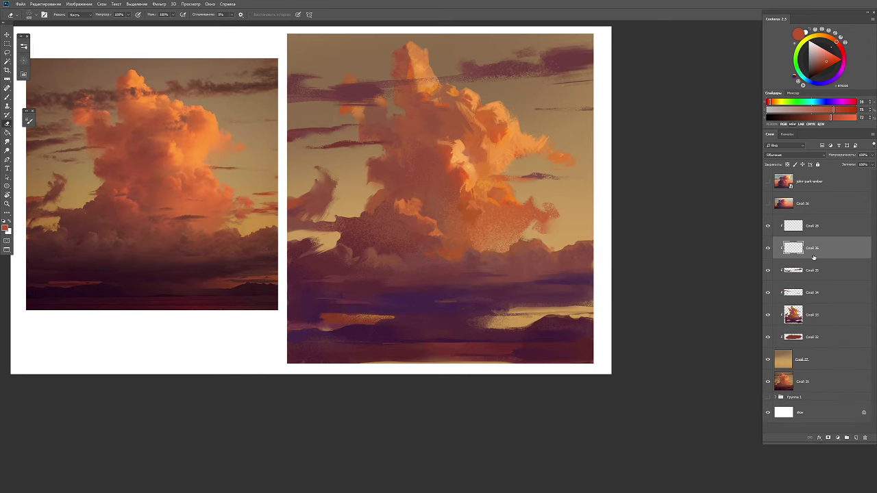
Move the selected layer below the sky streaks, then add a clipped layer above the sky and paint pale yellow textured strokes
left_click_drag(777, 249, 770, 296)
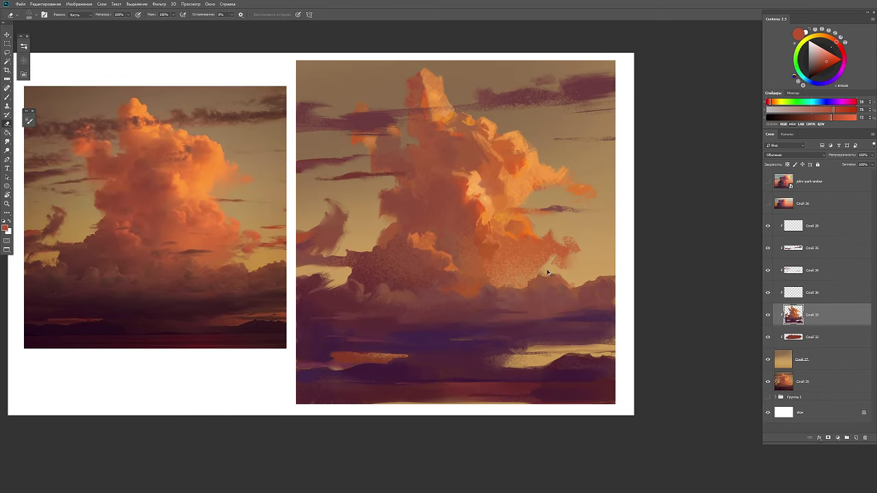
key("ctrl+alt+shift+n")
key("b")
right_click(425, 193)
scroll(594, 292, "down", 1)
key("Return")
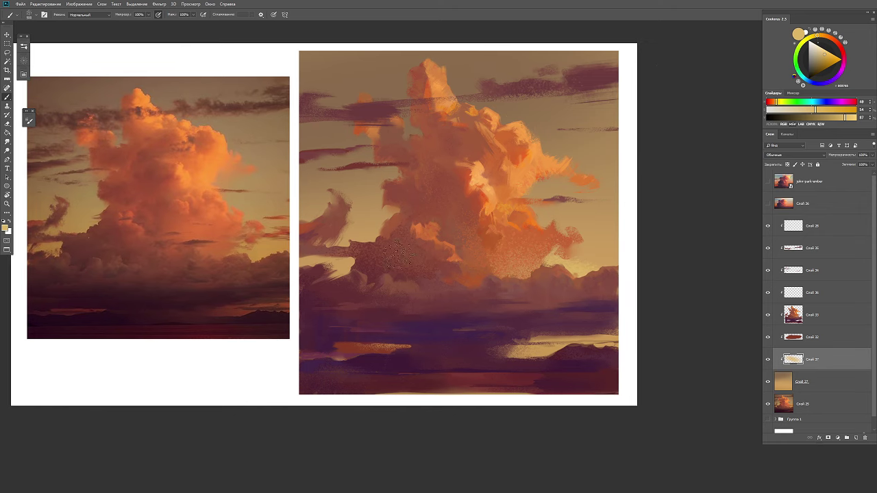
Vary the sky behind the tower with tan and brown textured strokes and soften them with a scattered eraser brush
left_click(811, 58)
left_click_drag(309, 217, 328, 205)
left_click(325, 203, "alt")
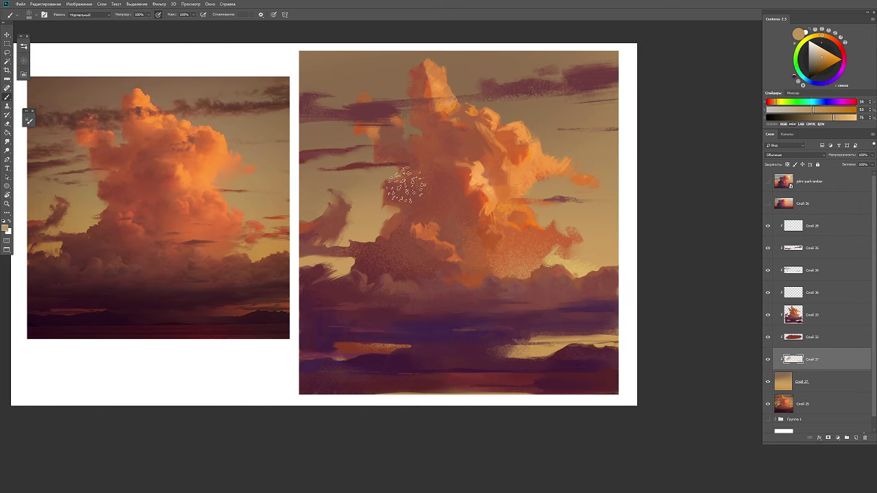
key("e")
right_click(387, 71)
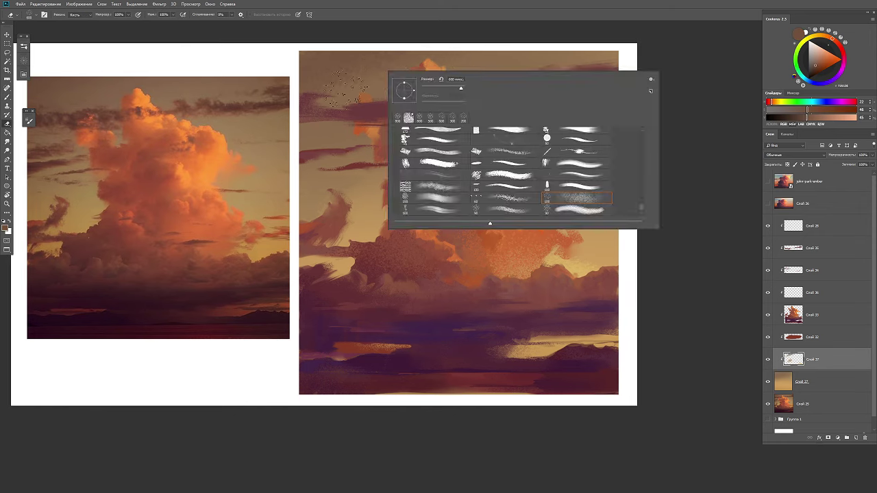
right_click(386, 86)
key("Return")
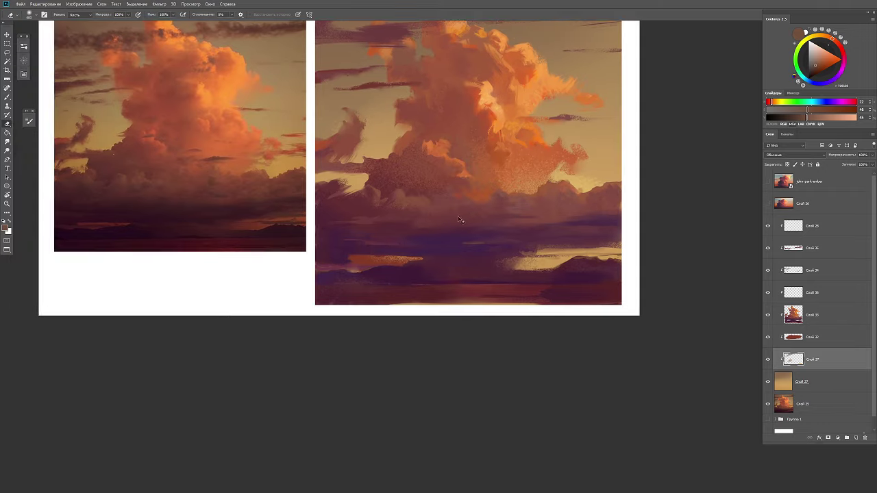
Add a clipped layer above the main cloud layer and paint dark purple and muted red strokes over the cloud bank
key("ctrl+d")
left_click_drag(446, 221, 549, 139)
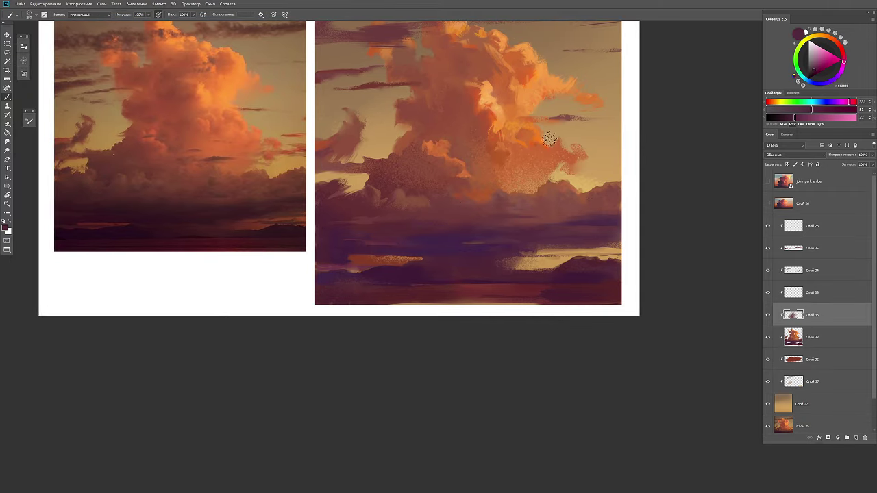
left_click(452, 192, "alt")
left_click(419, 217, "alt")
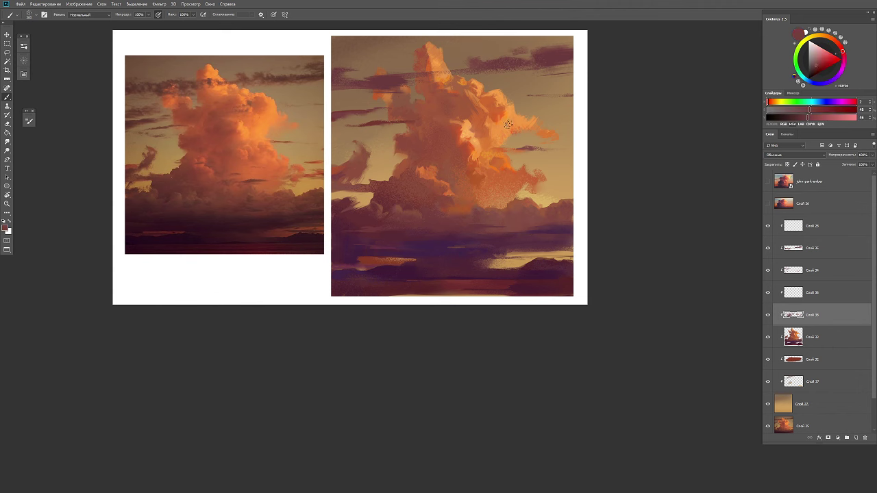
Rework the horizon with sampled colours, covering the yellow gap above the right-hand mountains with purple and orange strokes
left_click(383, 270, "ctrl")
left_click(381, 268, "alt")
left_click(380, 260, "alt")
left_click_drag(467, 265, 574, 259)
right_click(478, 244)
key("Escape")
left_click_drag(487, 260, 574, 258)
left_click(520, 260, "alt")
Select the right-hand mountain on the main cloud layer by colour and repaint it in dark maroon
key("r")
key("b")
scroll(556, 252, "up", 3)
left_click(556, 255, "ctrl")
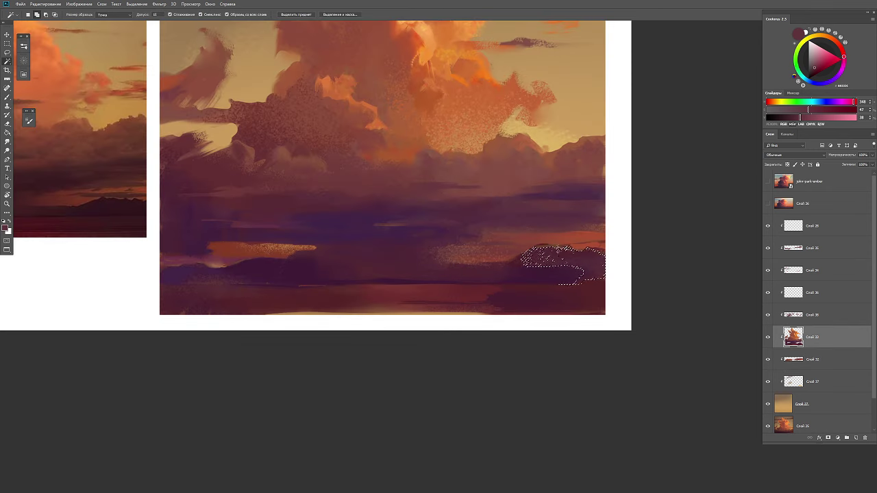
left_click(557, 255, "alt")
Refine the left horizon on the horizon streak layer, painting muted reds and purples around the glowing orange strip
scroll(557, 254, "down", 4)
left_click(442, 232, "ctrl")
key("o")
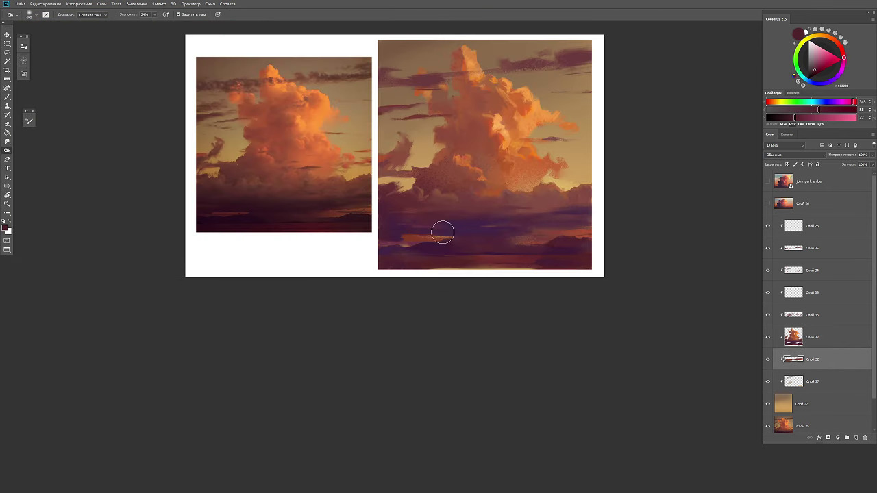
key("b")
left_click(428, 232, "alt")
left_click(434, 241, "alt")
scroll(434, 242, "up", 5)
left_click(518, 241, "ctrl")
left_click(517, 241, "ctrl")
scroll(516, 241, "down", 5)
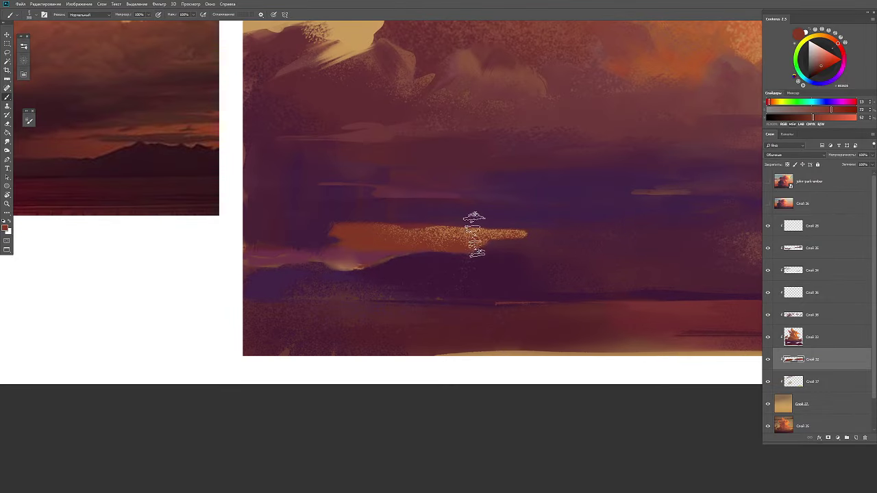
Add a clipped layer above the horizon streak layer, paint it dark red and merge it down
right_click(439, 234)
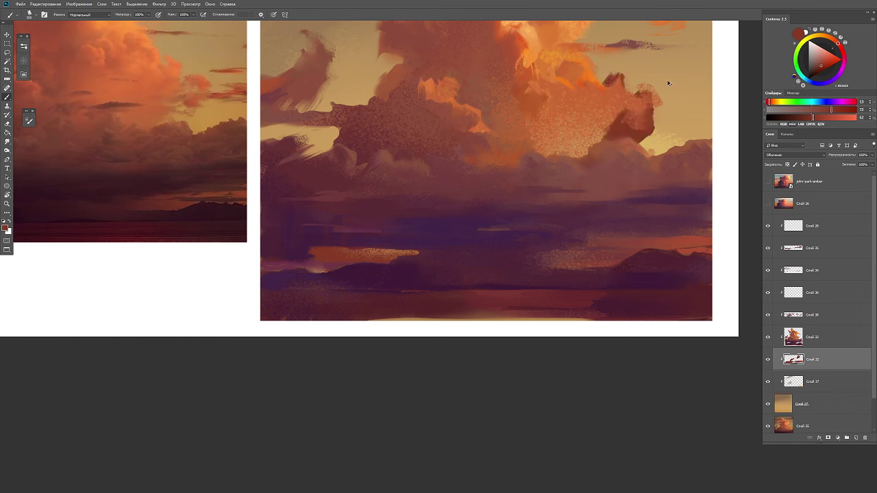
key("ctrl+shift+alt+n")
left_click(771, 337)
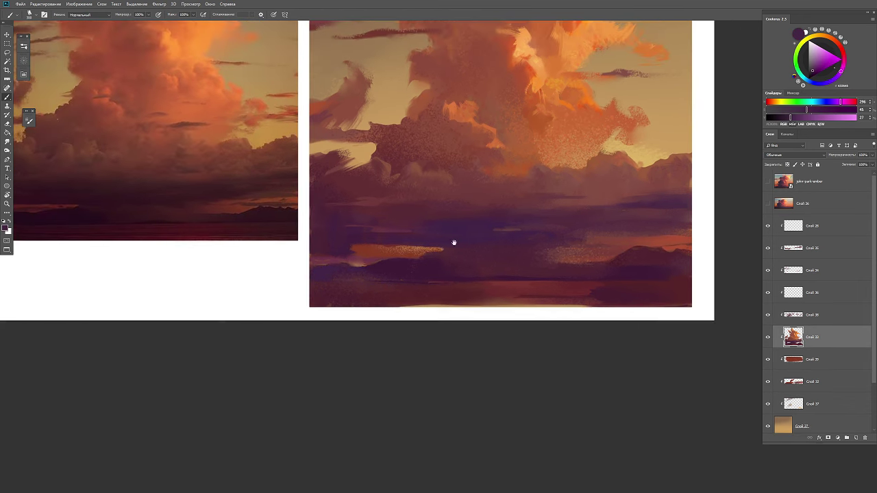
left_click(770, 361)
key("ctrl+e")
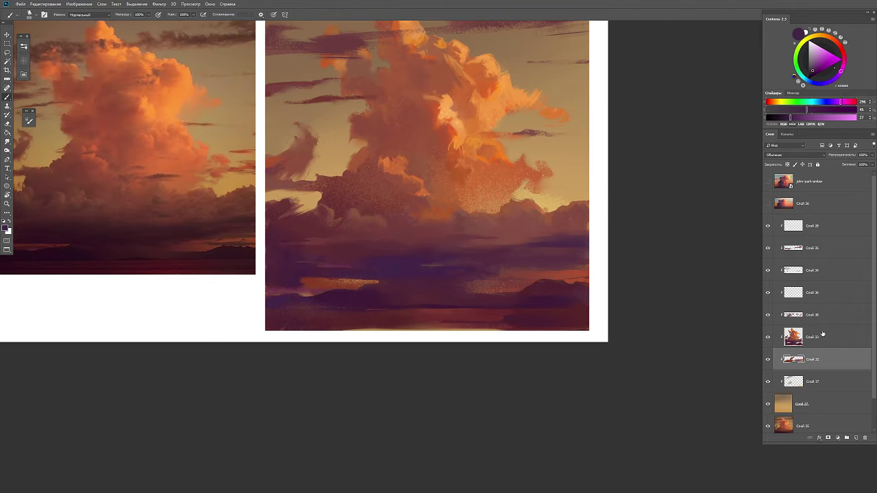
Add a clipped layer above the main cloud layer and paint an orange-red streak extending from the tower's lower right lobe
key("ctrl+shift+alt+n")
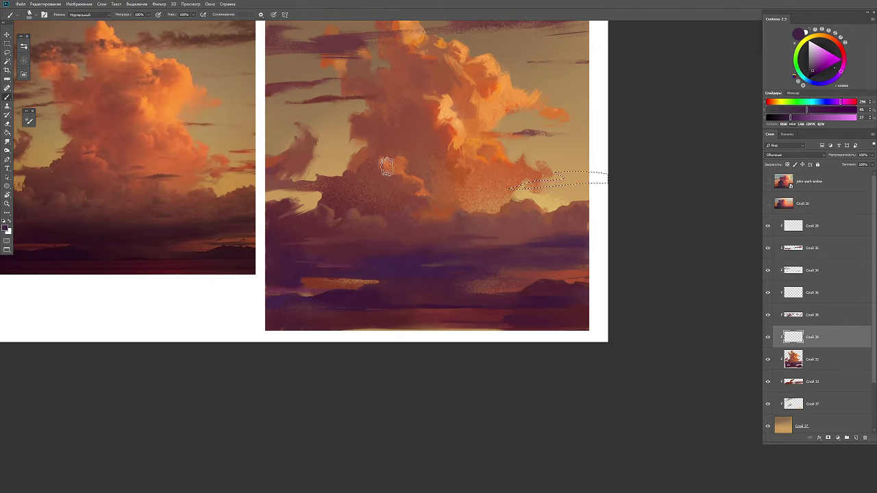
left_click_drag(514, 182, 603, 179)
key("ctrl+d")
key("e")
right_click(559, 154)
key("Escape")
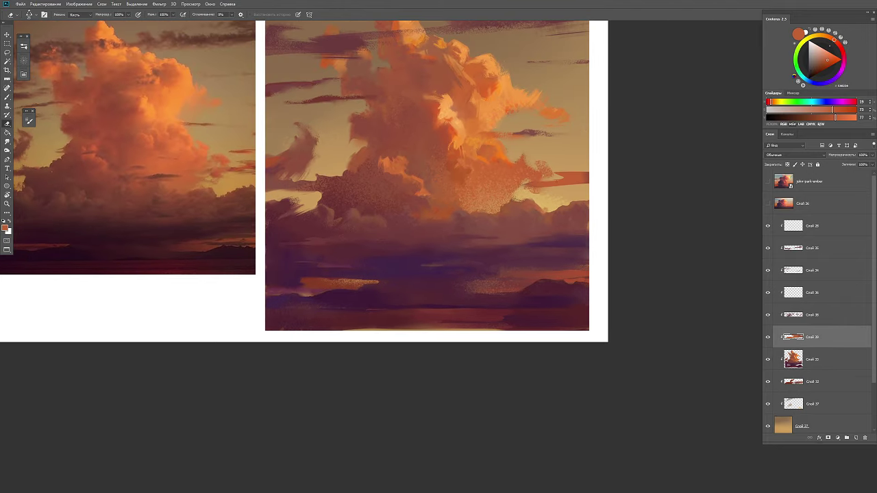
Paint smaller orange-red streaks above the first one and break up their edges with a textured eraser brush
right_click(582, 161)
key("Escape")
key("b")
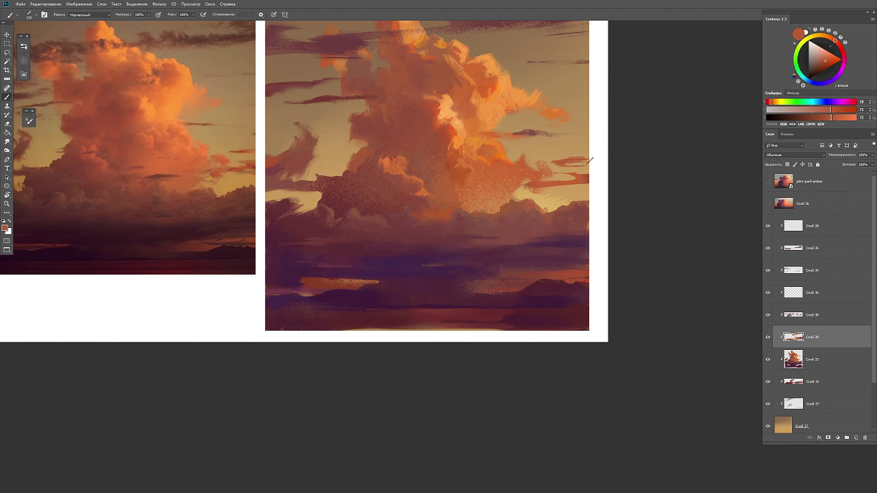
left_click(551, 179, "alt")
key("e")
right_click(568, 181)
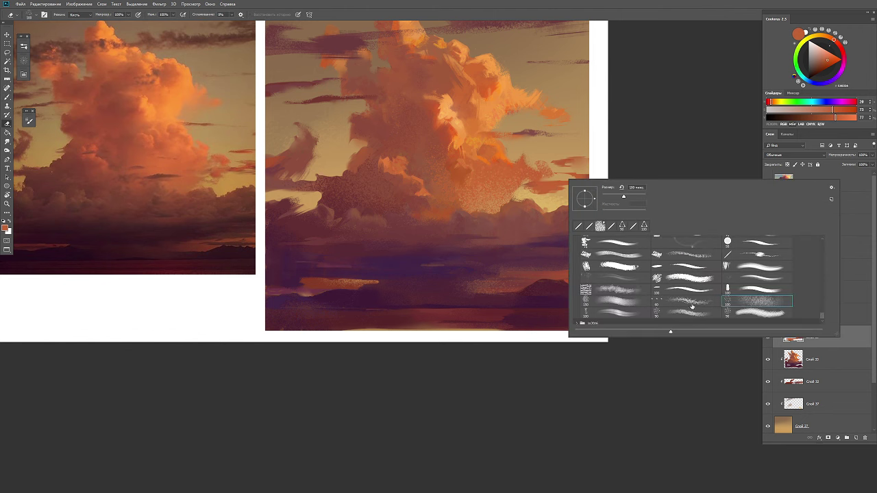
double_click(691, 306)
Select the tower's lower right lobe by colour and add bright orange accents along its outer edge
key("b")
left_click_drag(533, 182, 551, 176)
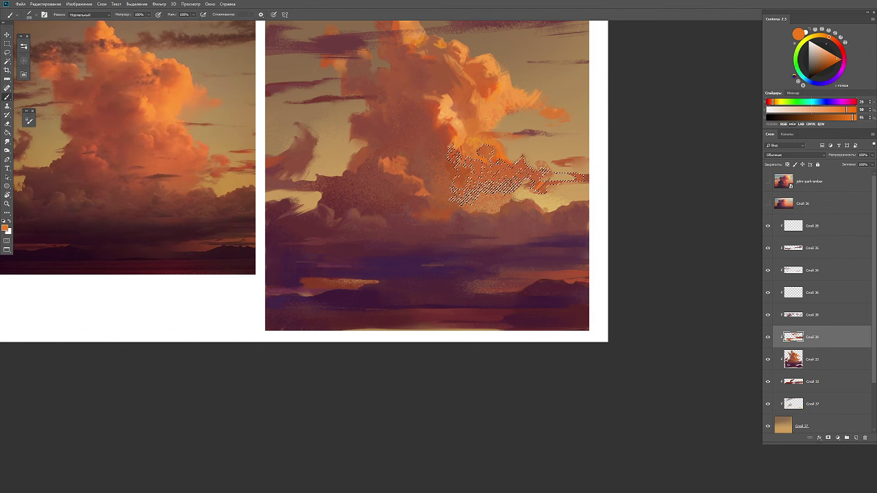
left_click(570, 193, "alt")
scroll(438, 244, "down", 1)
left_click(450, 141, "alt")
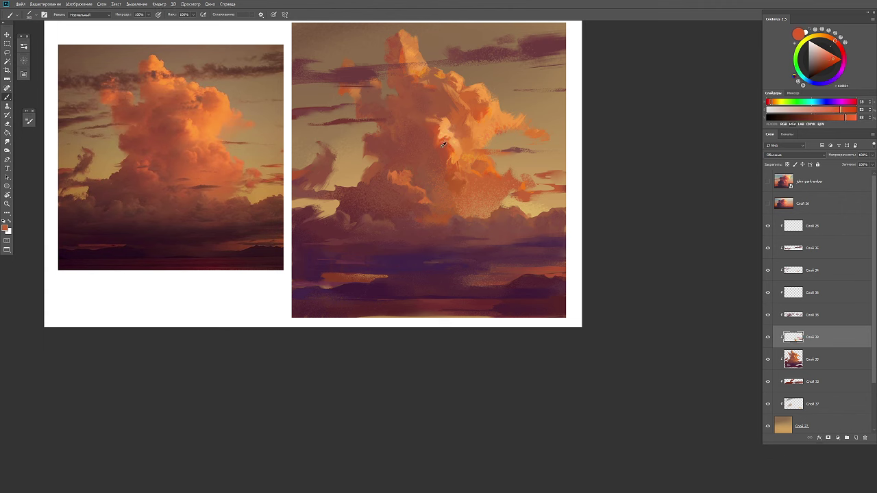
Switch to the main cloud layer and reshape the tower's upper right edge by erasing
key("e")
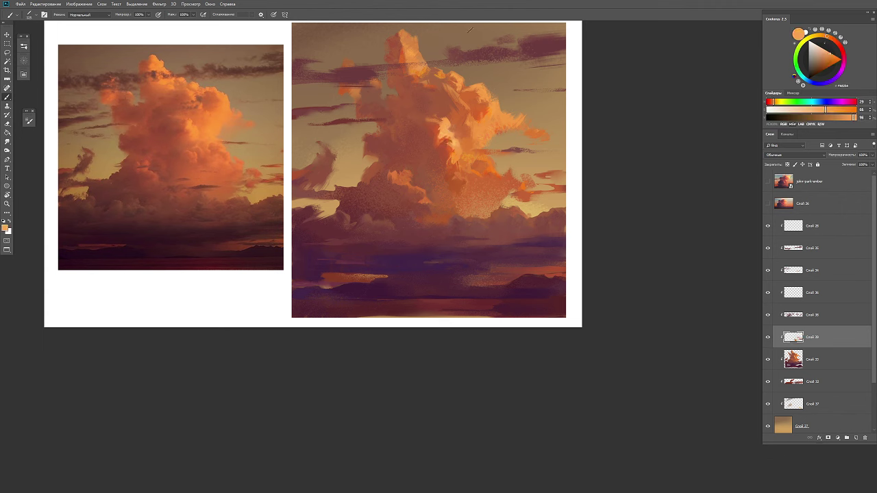
key("alt+bracketleft")
right_click(425, 38)
key("Return")
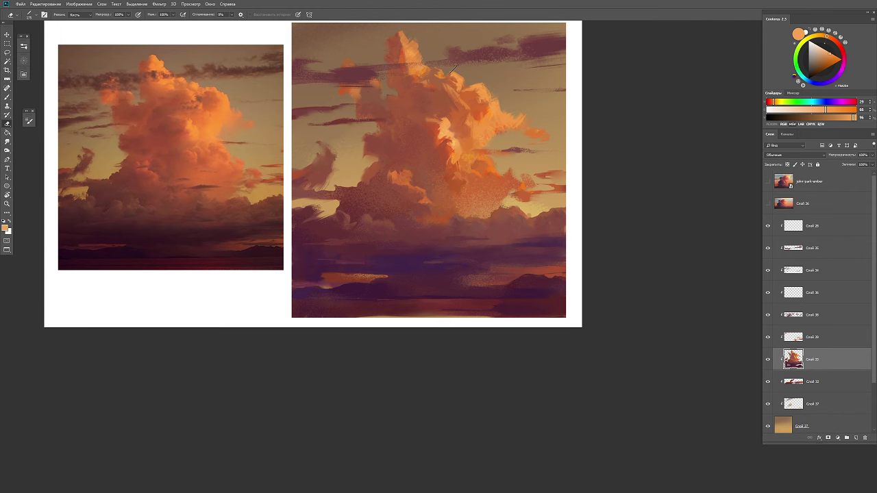
Build up the billows on the tower's upper right side with orange and red-brown strokes and smudge their transitions
key("b")
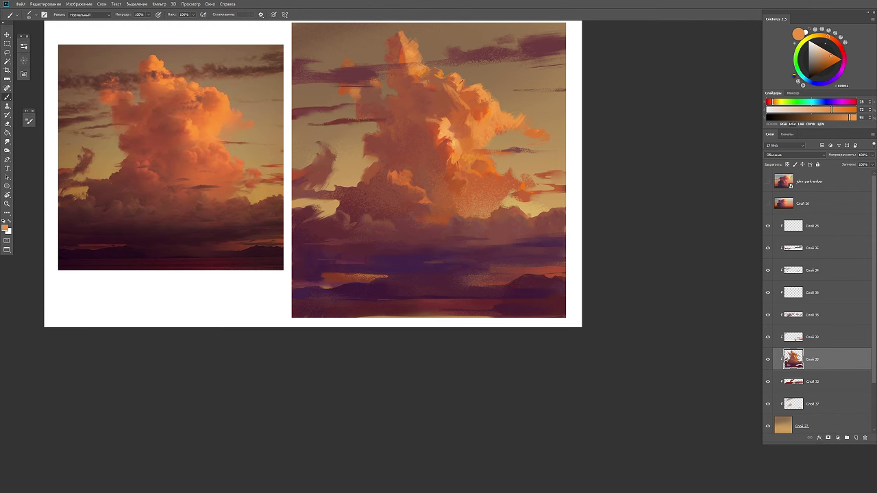
left_click(472, 111, "alt")
key("r")
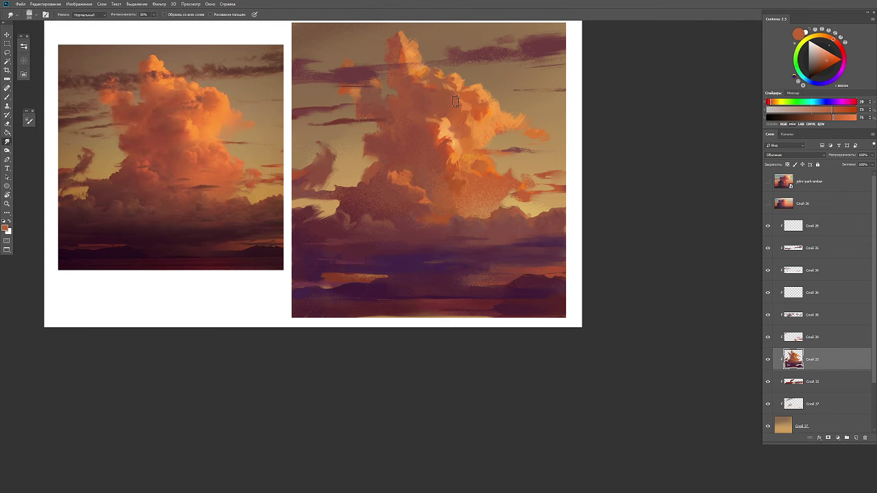
key("b")
scroll(455, 102, "down", 1)
left_click(453, 85, "alt")
left_click(450, 83, "alt")
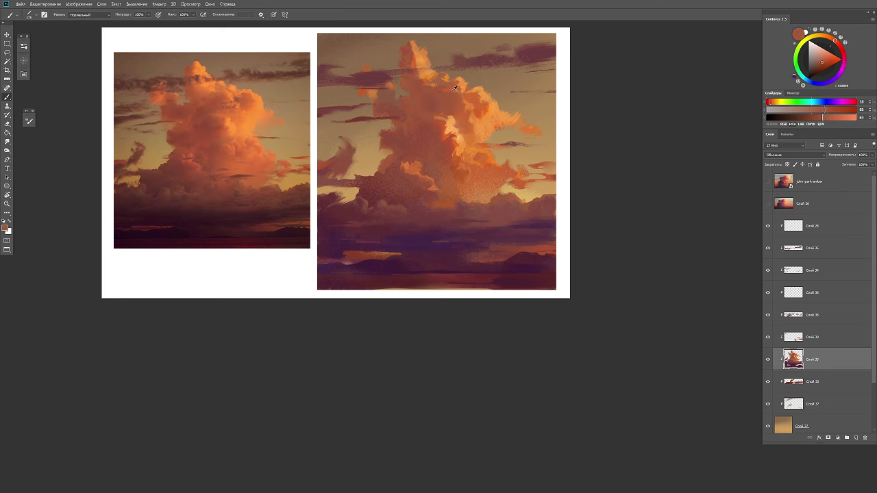
Paint dark red and red-brown shadow accents between the billows on the tower's upper right side
left_click(479, 59, "alt")
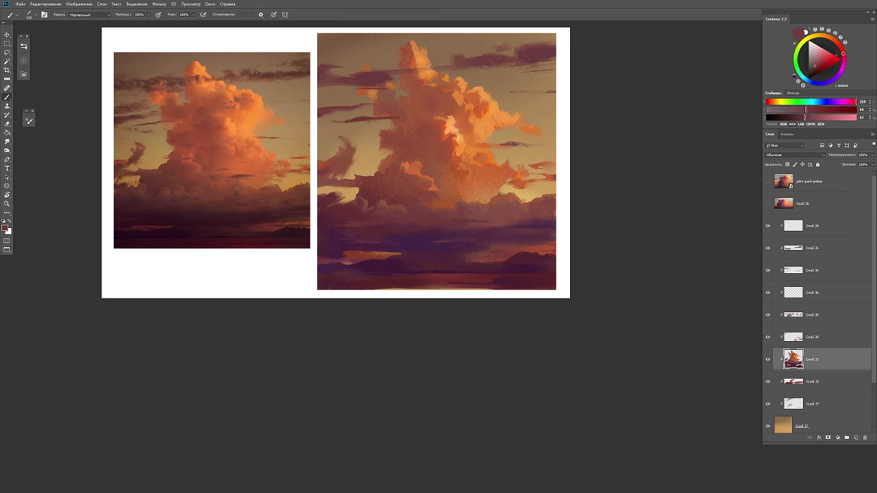
key("w")
key("b")
left_click(457, 103, "alt")
scroll(524, 91, "up", 2)
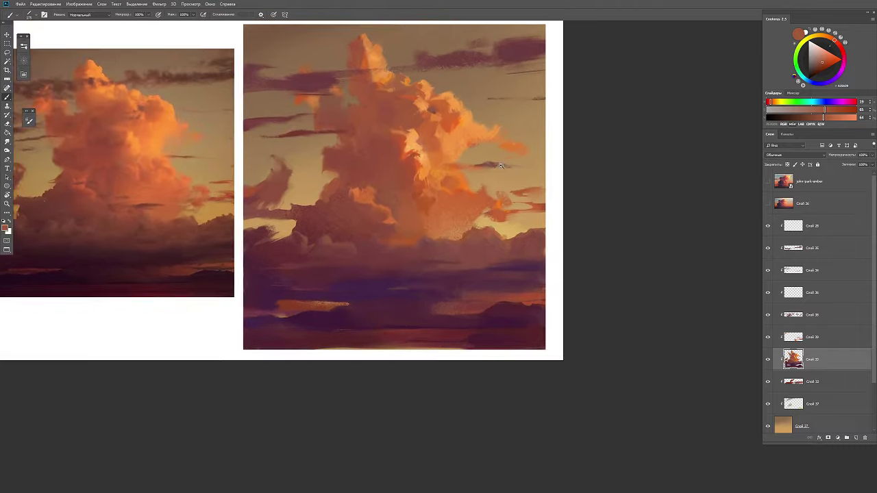
scroll(491, 163, "down", 1)
scroll(411, 188, "up", 1)
Add another clipped layer above the main cloud layer and refine the streaks at the right edge with brown-red strokes
key("ctrl+shift+alt+n")
right_click(354, 228)
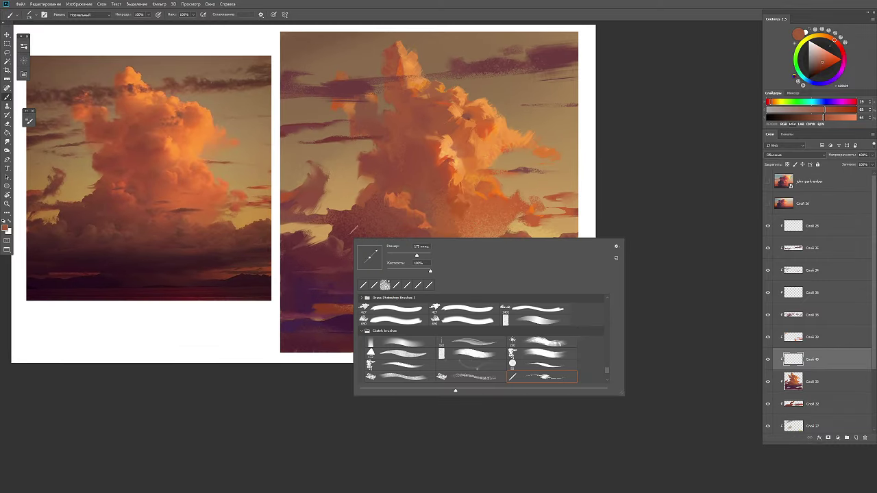
scroll(607, 372, "down", 3)
key("Return")
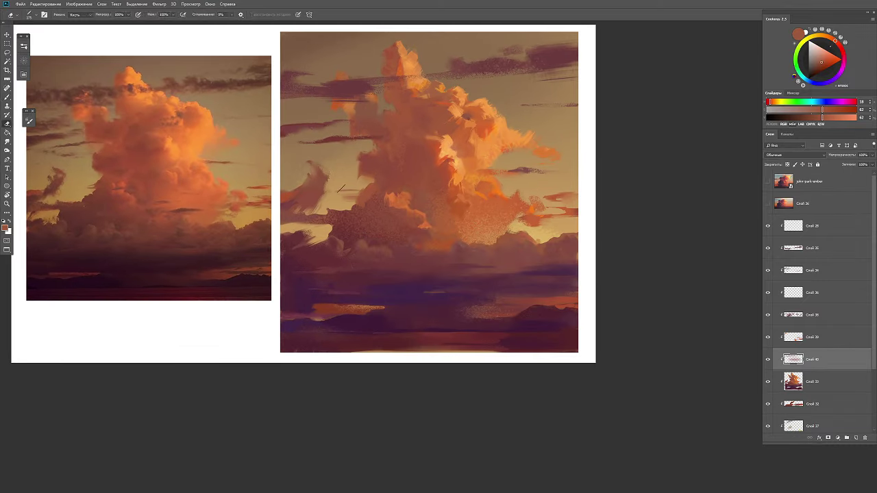
left_click(568, 205, "alt")
left_click_drag(545, 221, 583, 217)
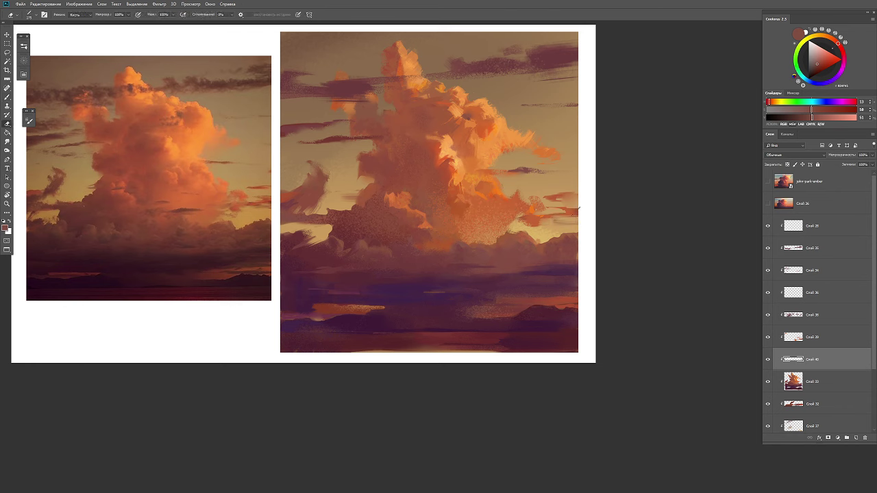
scroll(522, 172, "down", 1)
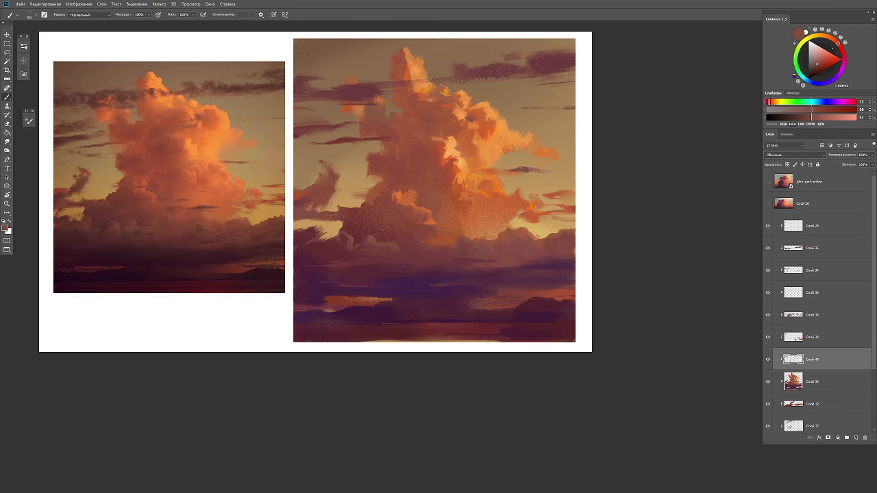
Darken the sea below the horizon with broad dark purple and maroon strokes
left_click(530, 258, "alt")
left_click(522, 321, "alt")
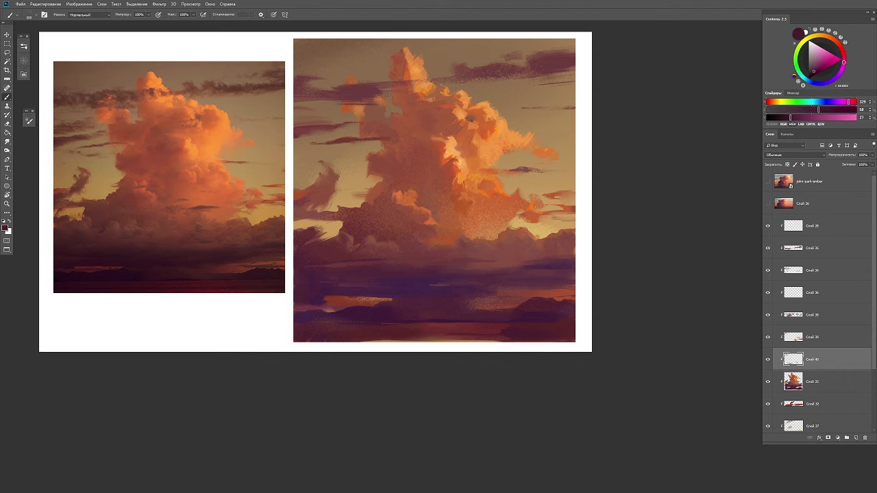
right_click(435, 353)
key("Escape")
left_click_drag(411, 334, 506, 334)
left_click(505, 329, "alt")
left_click(487, 298, "alt")
scroll(529, 290, "down", 1)
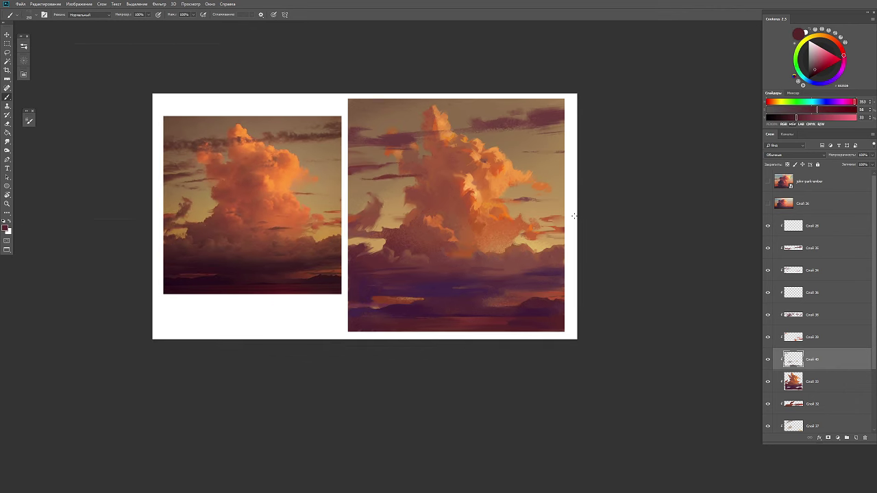
Refine the dark cloud bank above the horizon's right part with sampled maroon and purple tones and smudge the transitions
left_click(516, 275, "alt")
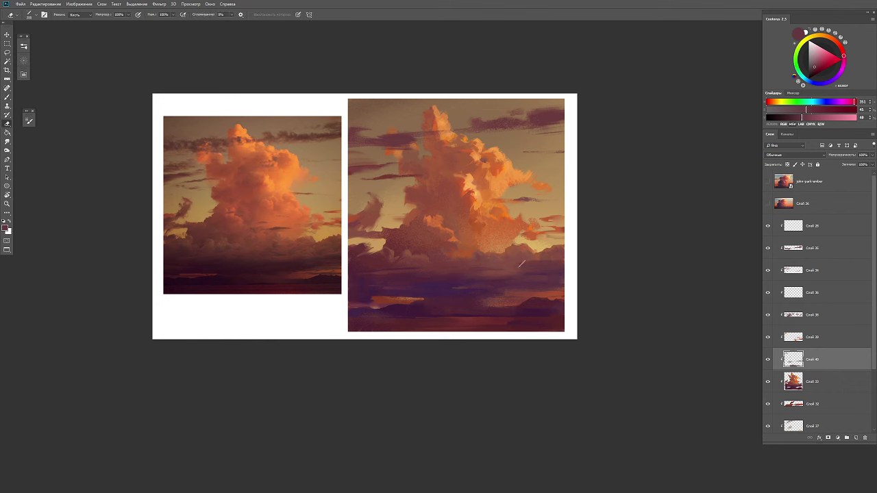
left_click(544, 268, "ctrl")
left_click(547, 276, "alt")
key("r")
left_click_drag(607, 245, 582, 252)
Add a clipped layer and work red-brown and orange strokes into the middle of the cloud tower
key("ctrl+shift+alt+n")
left_click(459, 266, "alt")
scroll(473, 253, "down", 2)
scroll(490, 244, "up", 1)
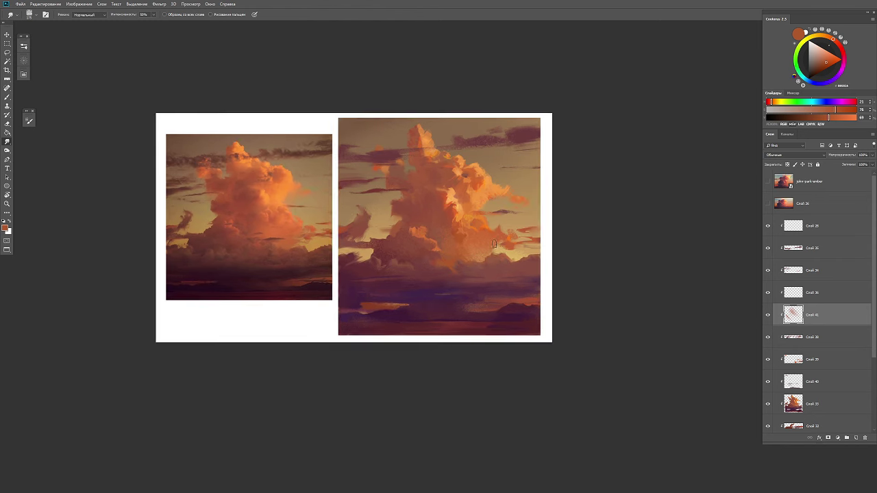
Add a clipped layer directly above the sky gradient and blend tan and brown tones into the upper right sky
key("b")
key("ctrl+shift+alt+n")
right_click(487, 228)
scroll(623, 336, "down", 3)
left_click(511, 160, "alt")
left_click_drag(517, 168, 513, 94)
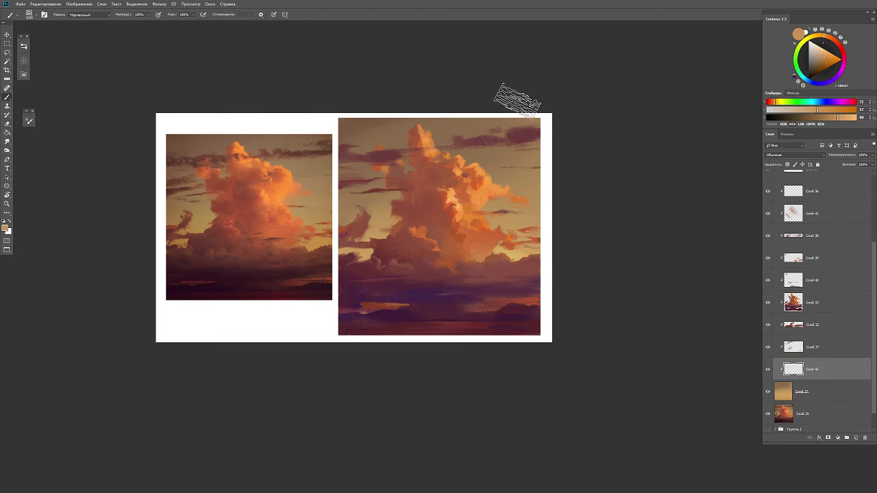
right_click(495, 149)
key("Escape")
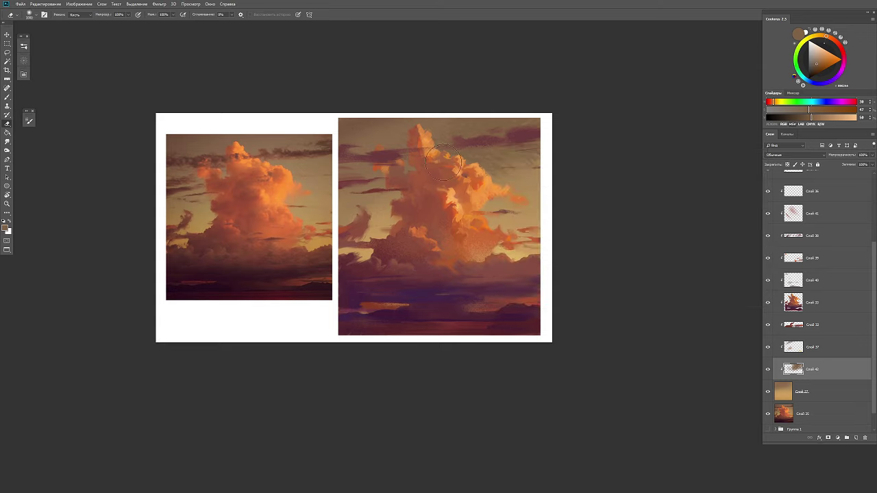
Add a clipped layer above the main cloud layer and paint dark purple strokes into the cloud bank and horizon hills
scroll(395, 257, "up", 3)
scroll(395, 257, "up", 2)
left_click(349, 277, "alt")
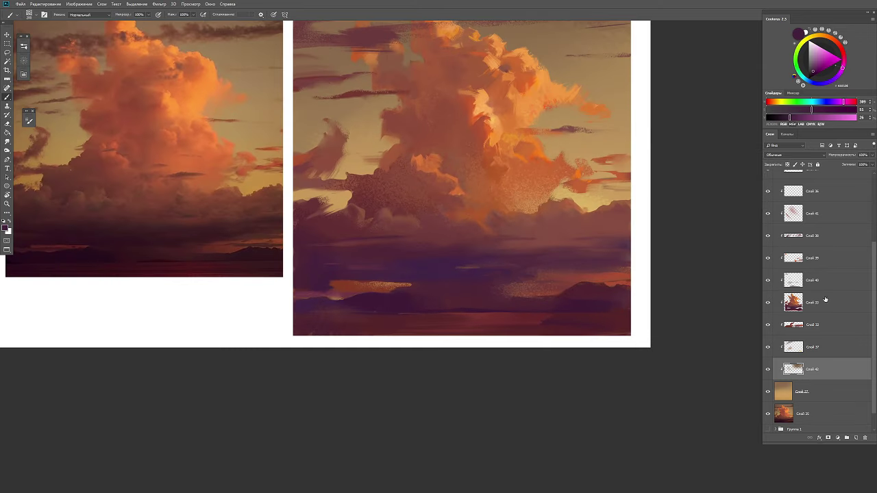
key("ctrl+shift+alt+n")
key("e")
key("b")
left_click(518, 270, "alt")
left_click_drag(518, 270, 538, 276)
left_click(574, 304, "alt")
left_click_drag(573, 303, 581, 300)
Brush sampled light orange strokes over the tower's right-hand billows and undo the last stroke
scroll(394, 282, "down", 1)
left_click(472, 190, "alt")
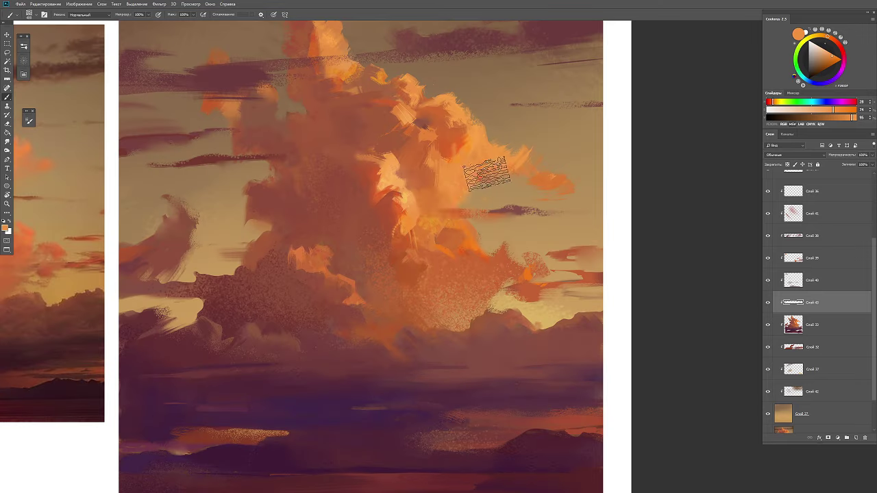
scroll(475, 190, "up", 2)
left_click_drag(452, 178, 520, 206)
left_click_drag(480, 185, 527, 209)
scroll(522, 202, "down", 1)
left_click_drag(329, 226, 404, 103)
key("ctrl+z")
Touch up the tower's peak with textured strokes in sampled orange tones
left_click(361, 67, "alt")
left_click(310, 91, "alt")
left_click(374, 97, "alt")
left_click(372, 87, "alt")
mouse_move(372, 86)
left_mouse_down()
mouse_move(370, 75)
mouse_move(384, 93)
left_mouse_up()
scroll(476, 184, "down", 3)
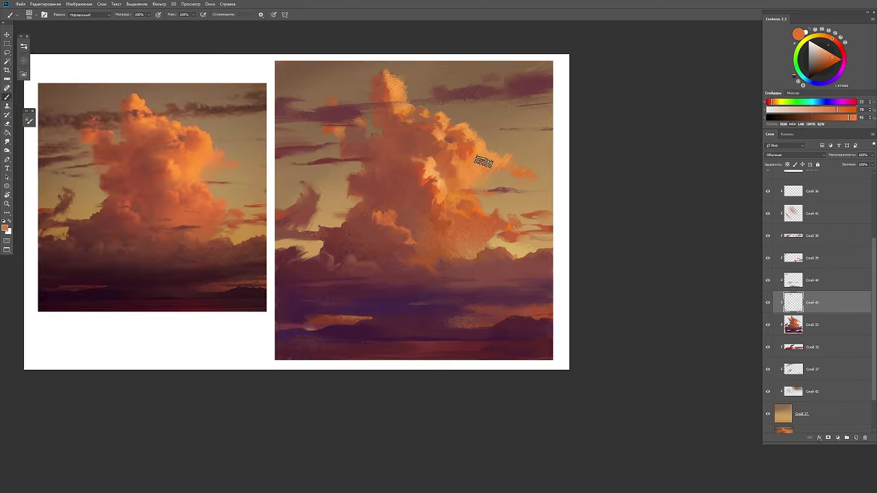
Crop the canvas to the painting, cutting away the reference photo and the white margins
scroll(476, 183, "up", 1)
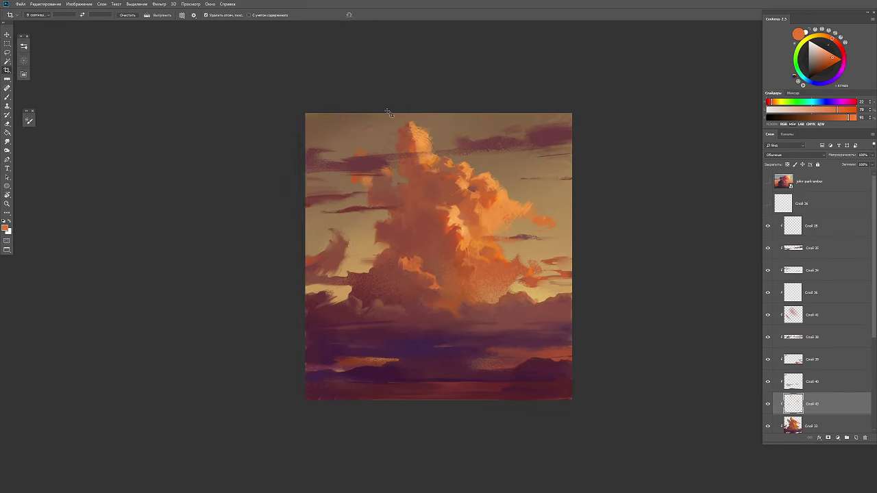
key("ctrl+alt+shift+s")
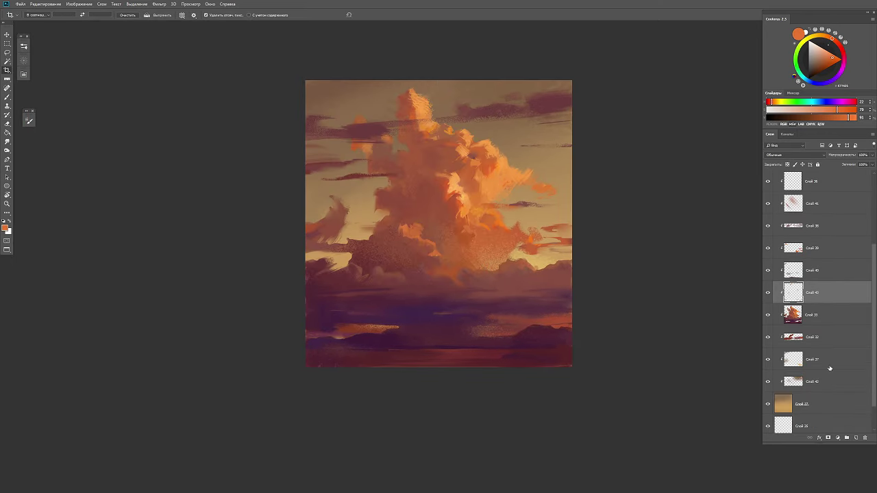
Add a clipped layer above the latest cloud touch-ups and deepen the sea and lower cloud bank with dark maroon and purple strokes
left_click(855, 438)
key("b")
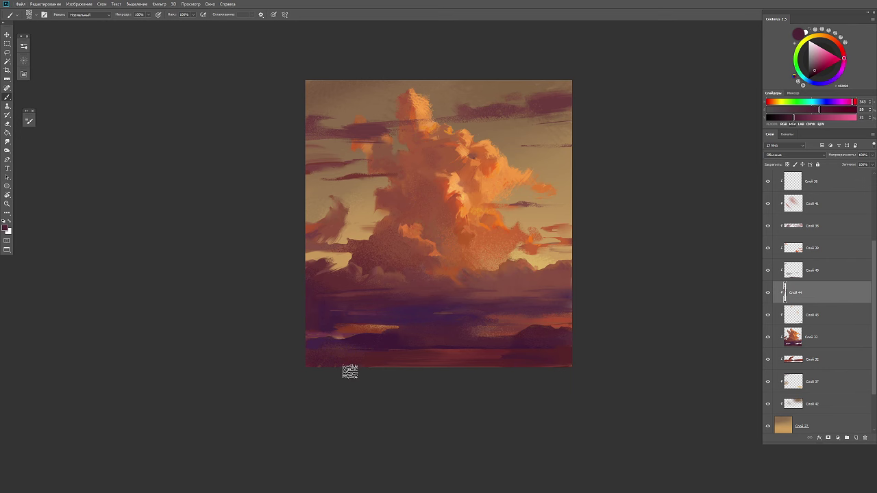
left_click(480, 301, "alt")
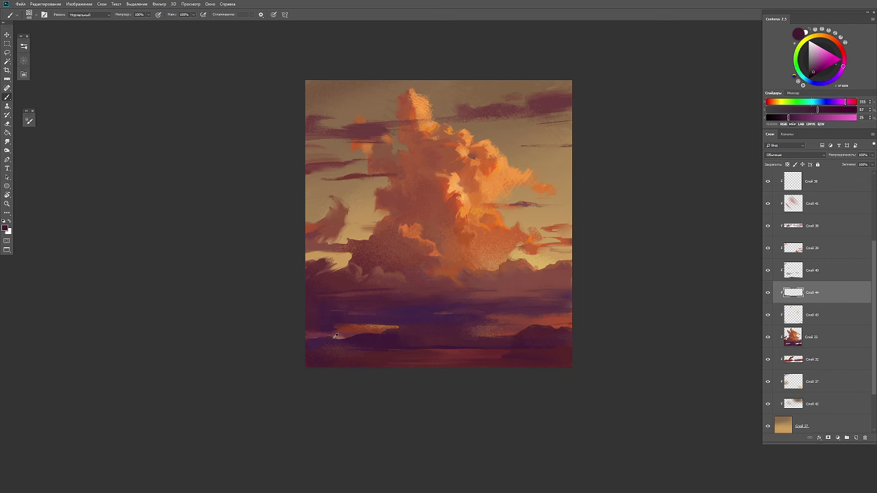
left_click_drag(583, 349, 574, 344)
Add a layer above the painting layers, fill it with neutral gray and set its blending mode to Overlay
key("ctrl+shift+alt+e")
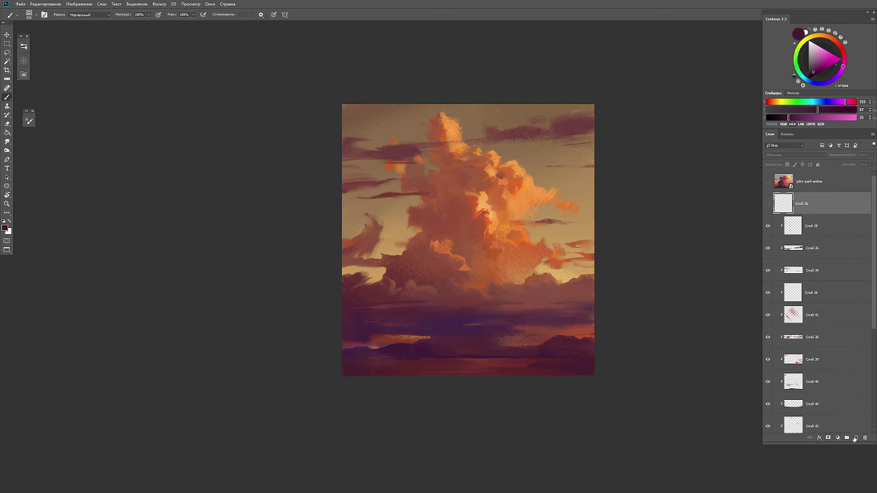
key("alt+BackSpace")
left_click(159, 4)
left_click(787, 154)
left_click(787, 155)
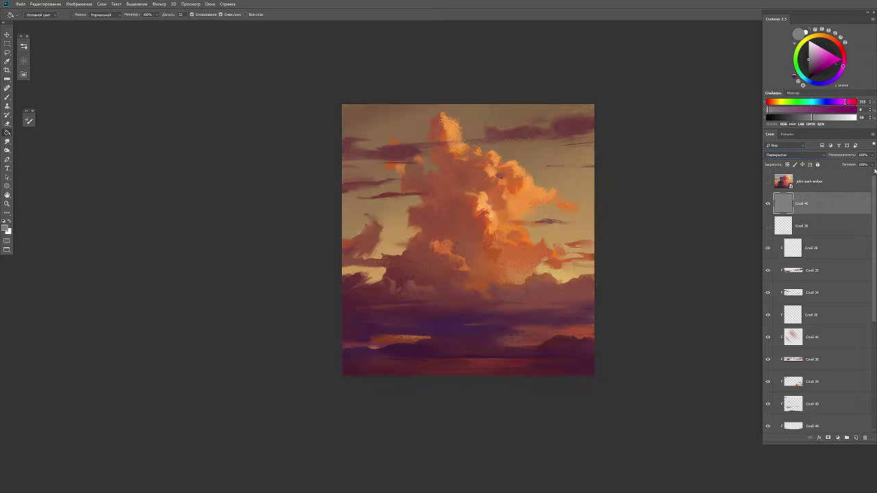